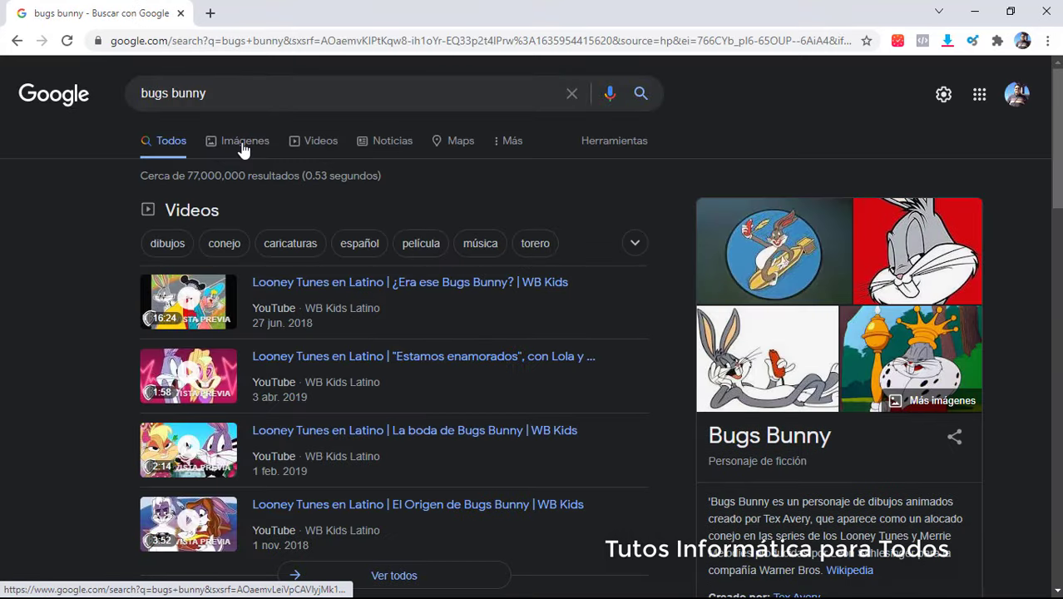
Show the image results for bugs bunny and open the reclining Bugs Bunny with carrot full-size in its own browser tab
{"action": "left_click", "coordinate": [243, 145]}
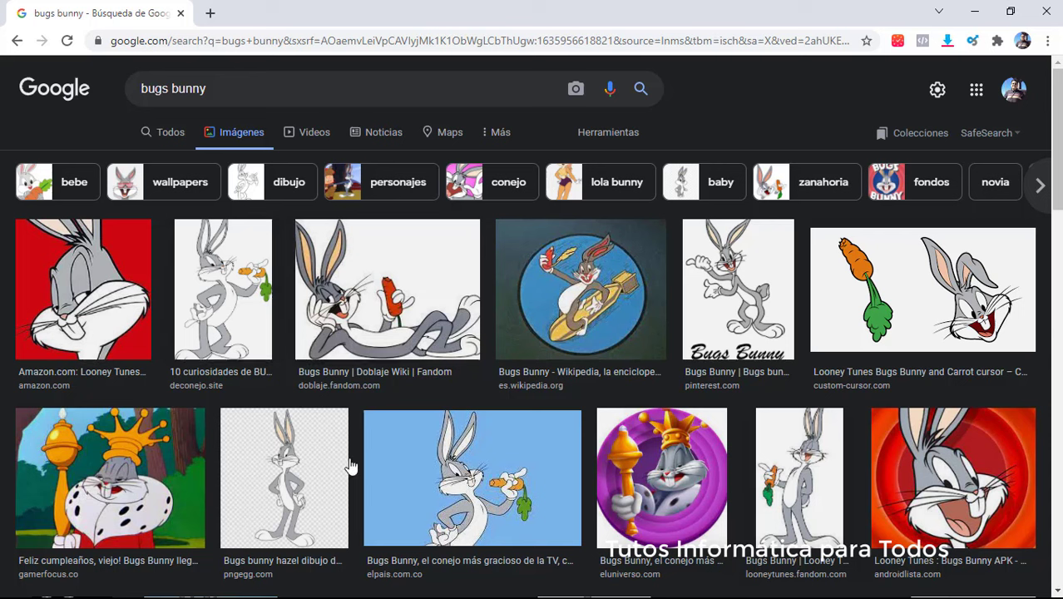
{"action": "left_click", "coordinate": [379, 288]}
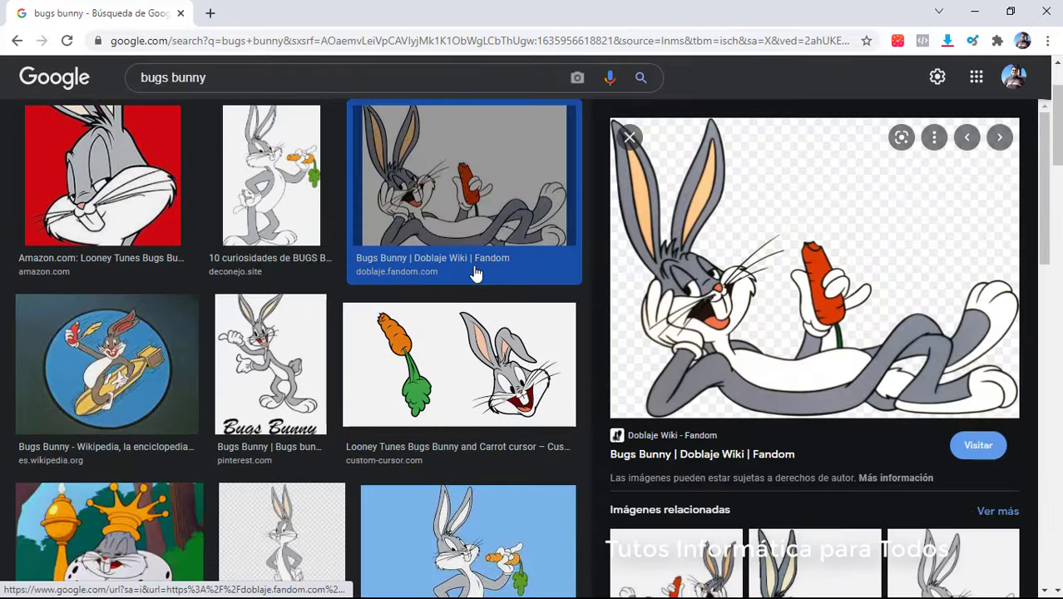
{"action": "right_click", "coordinate": [783, 213]}
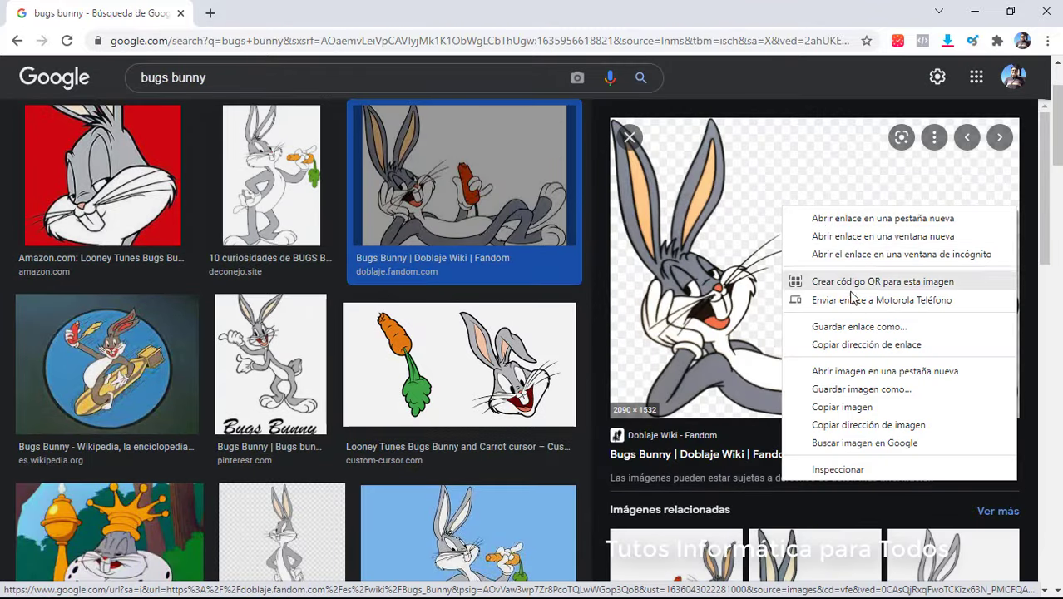
{"action": "left_click", "coordinate": [862, 375]}
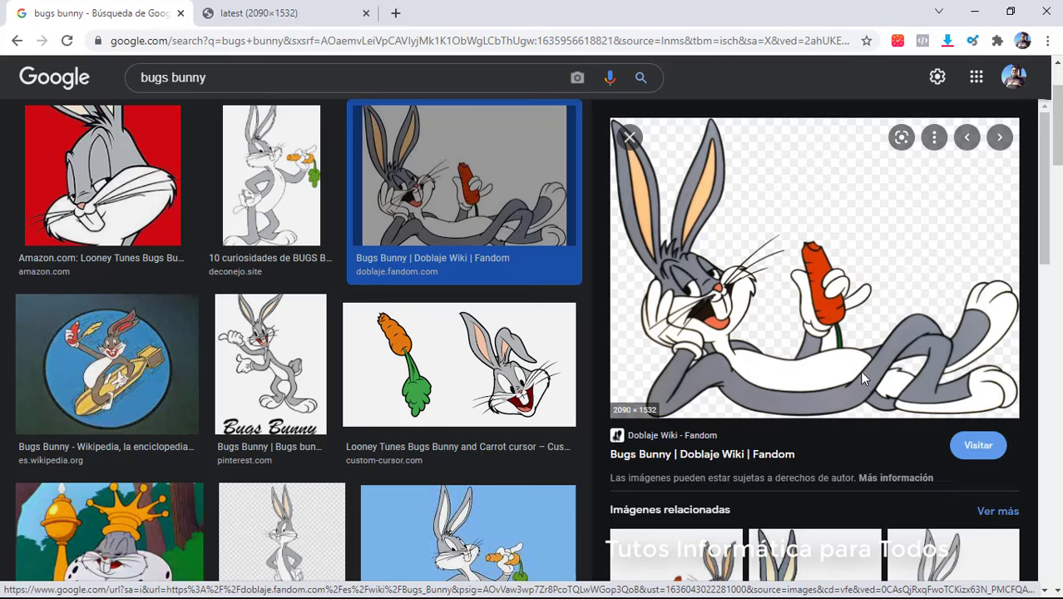
{"action": "left_click", "coordinate": [271, 12]}
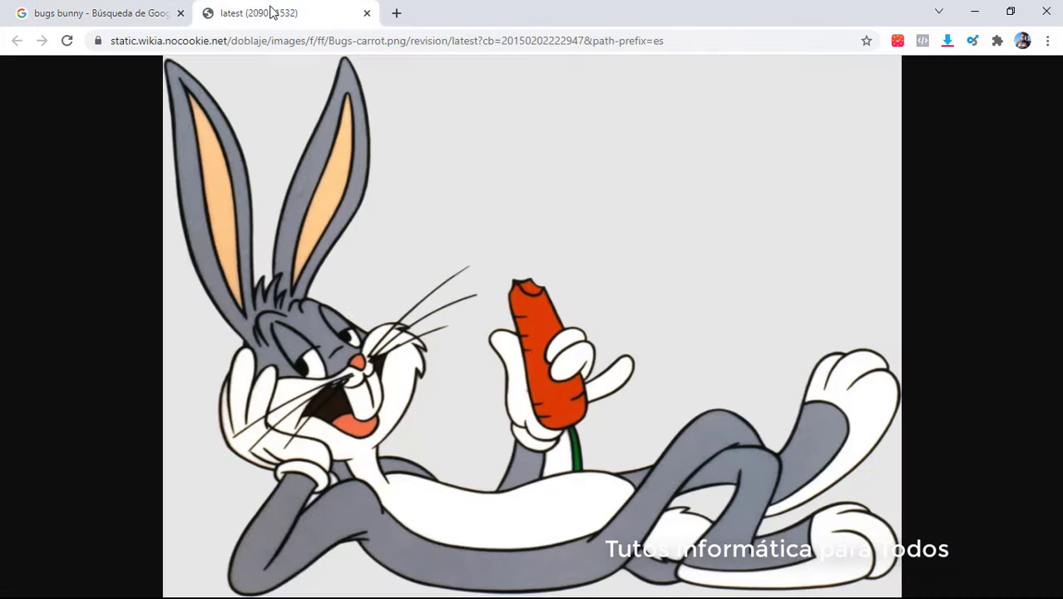
Copy the full-size Bugs Bunny image to the clipboard
{"action": "left_click", "coordinate": [459, 283]}
{"action": "left_click", "coordinate": [481, 240]}
{"action": "right_click", "coordinate": [483, 225]}
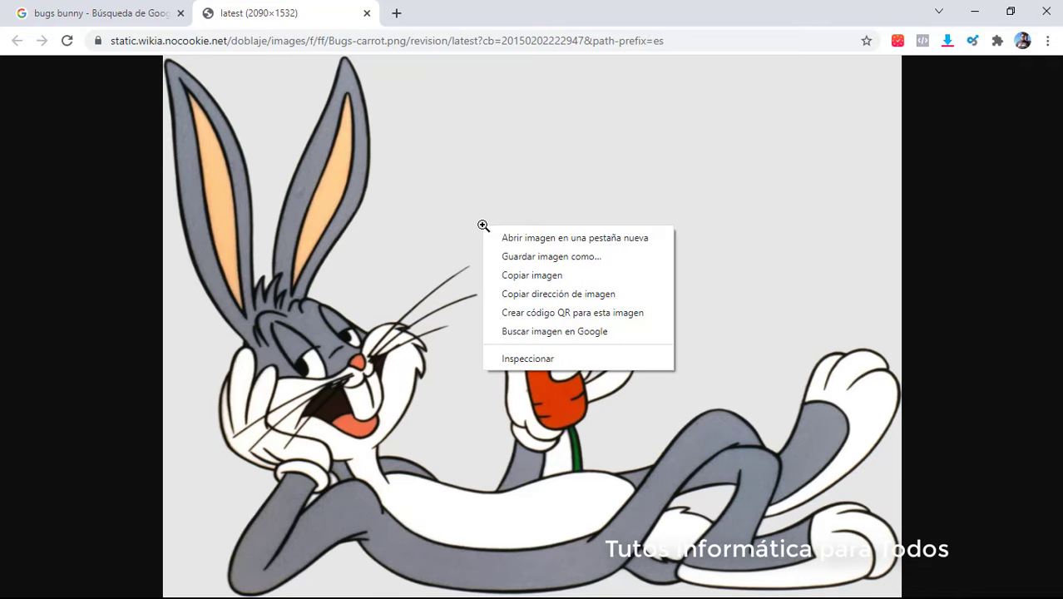
{"action": "left_click", "coordinate": [521, 275]}
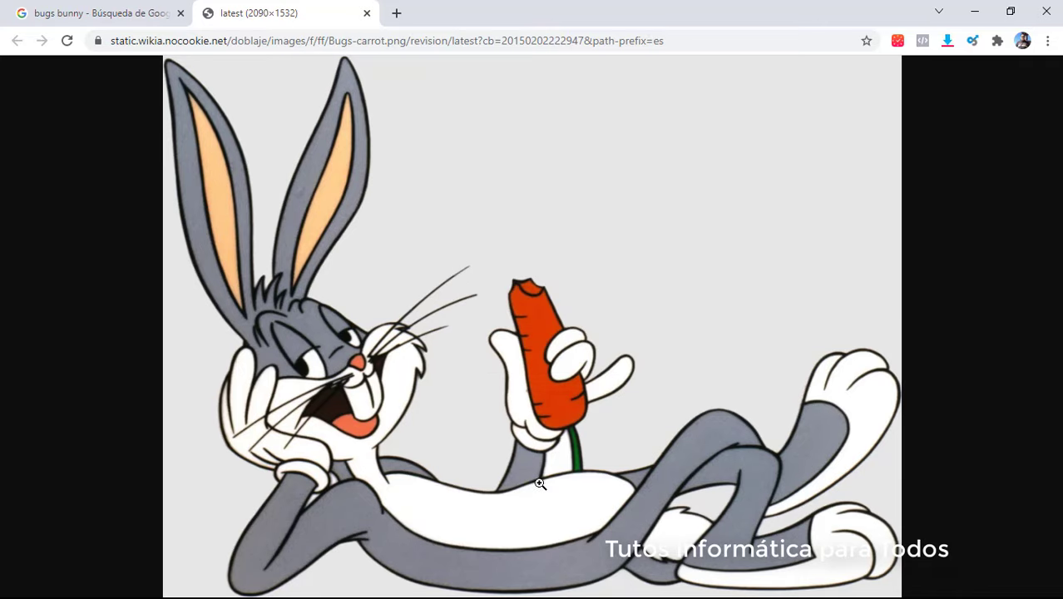
Switch to CorelDRAW, paste the copied image into the Vectorizas Imagen document and move it over the page
{"action": "key", "text": "alt+Tab"}
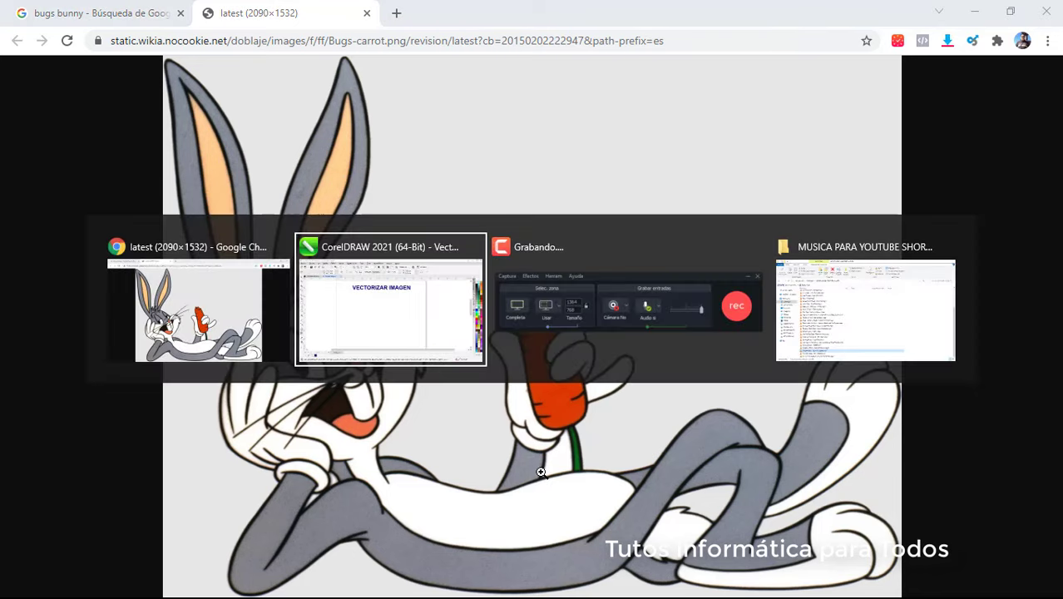
{"action": "right_click", "coordinate": [437, 293]}
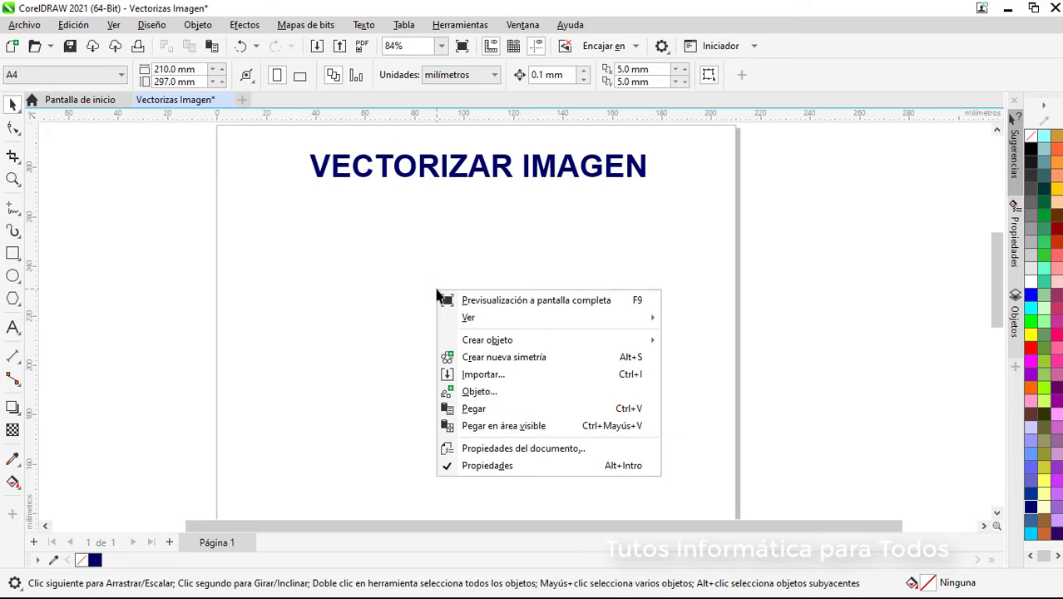
{"action": "left_click", "coordinate": [474, 408]}
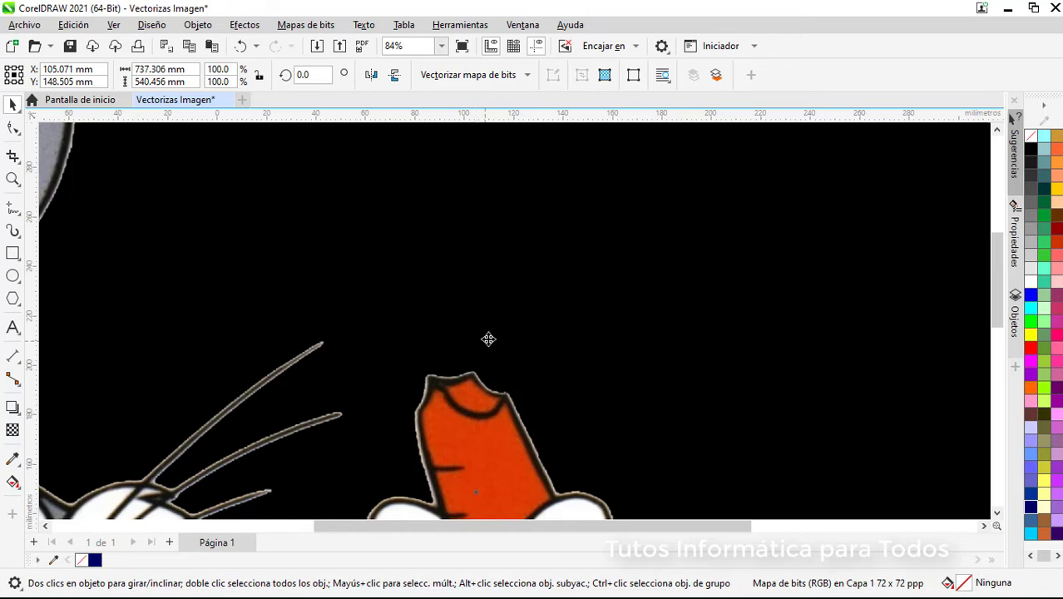
{"action": "scroll", "coordinate": [488, 339], "scroll_direction": "down", "scroll_amount": 5}
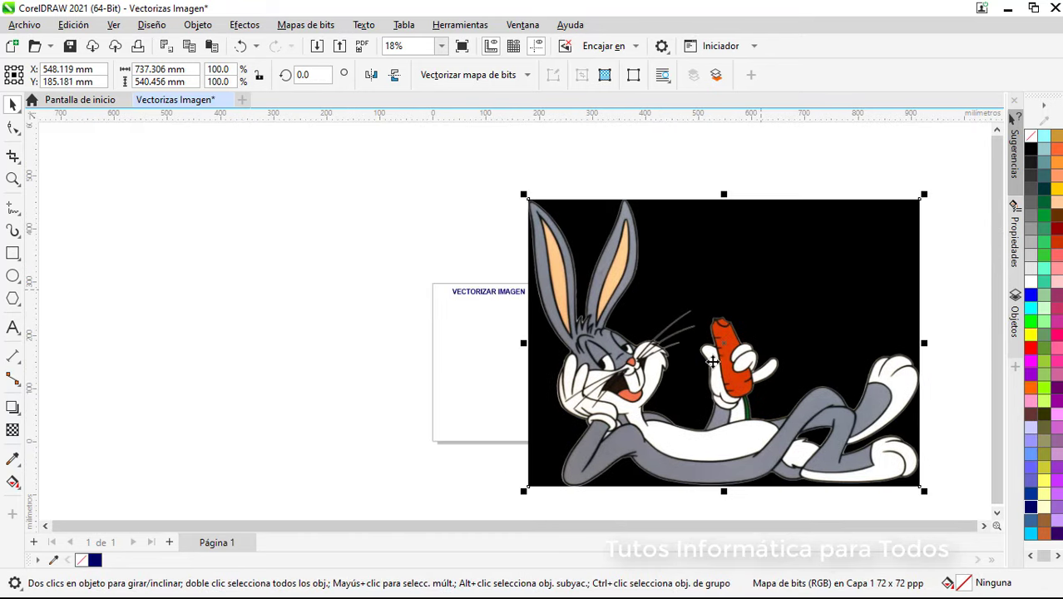
{"action": "left_click_drag", "start_coordinate": [648, 323], "coordinate": [487, 297]}
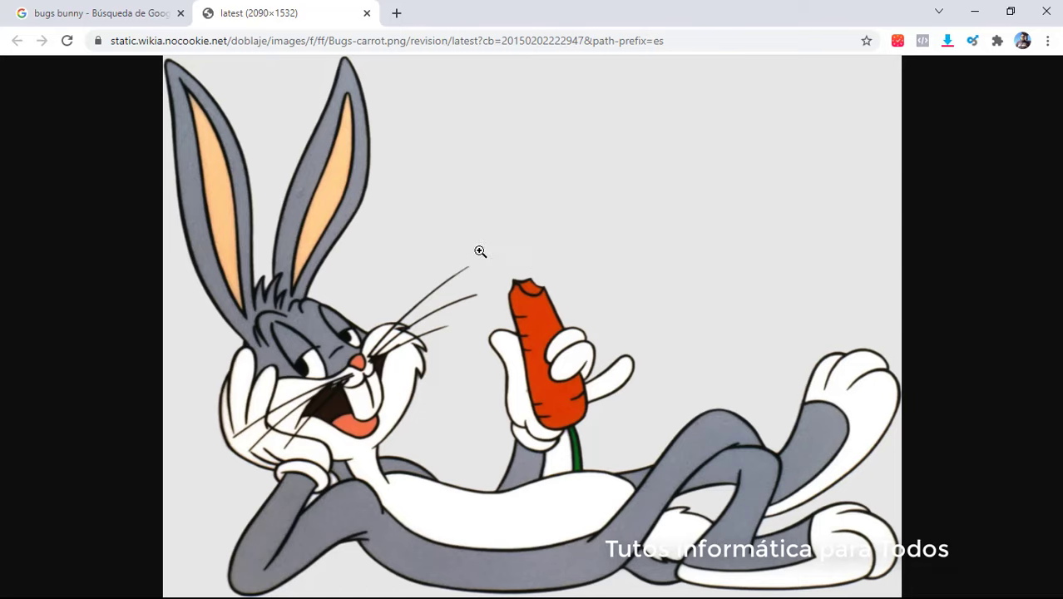
{"action": "left_click", "coordinate": [106, 10]}
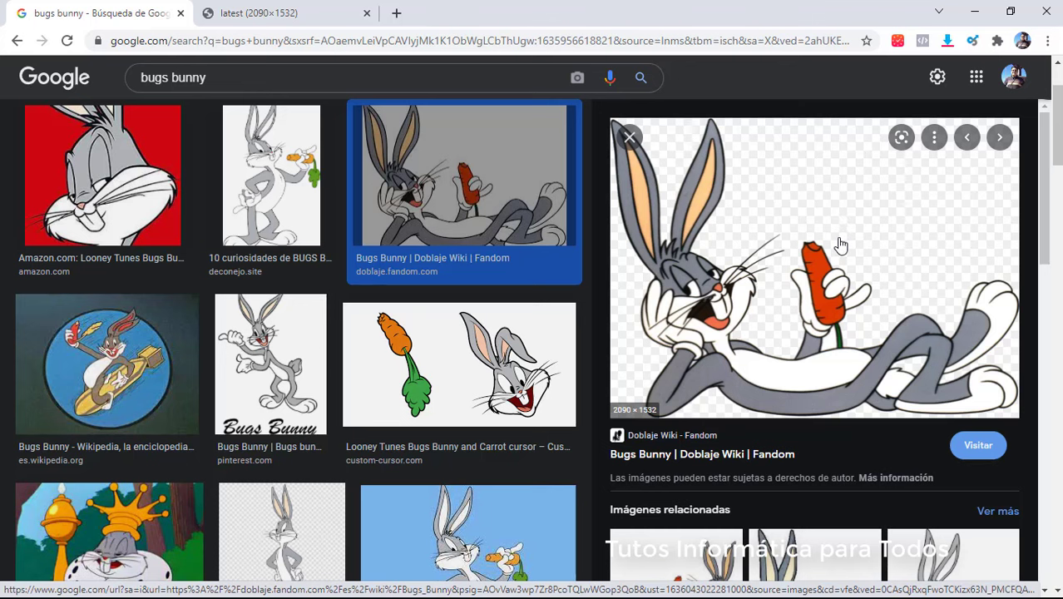
{"action": "scroll", "coordinate": [840, 245], "scroll_direction": "down", "scroll_amount": 2}
{"action": "scroll", "coordinate": [847, 251], "scroll_direction": "up", "scroll_amount": 2}
{"action": "left_click", "coordinate": [301, 20]}
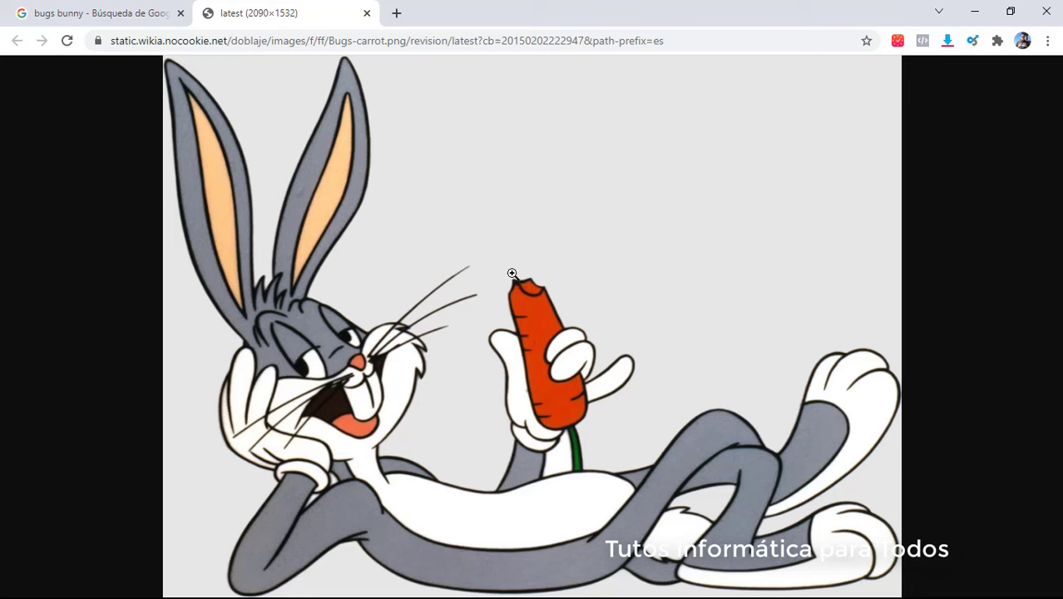
Save the full-size Bugs Bunny image from the browser as Conejito Bugs.png in the Descargas folder
{"action": "right_click", "coordinate": [538, 228]}
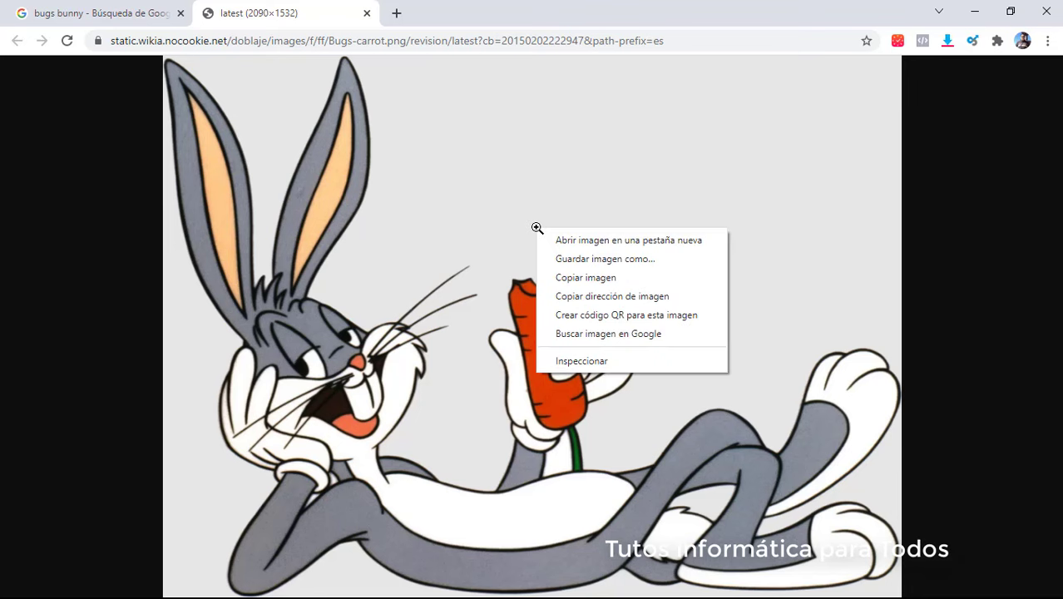
{"action": "left_click", "coordinate": [580, 260]}
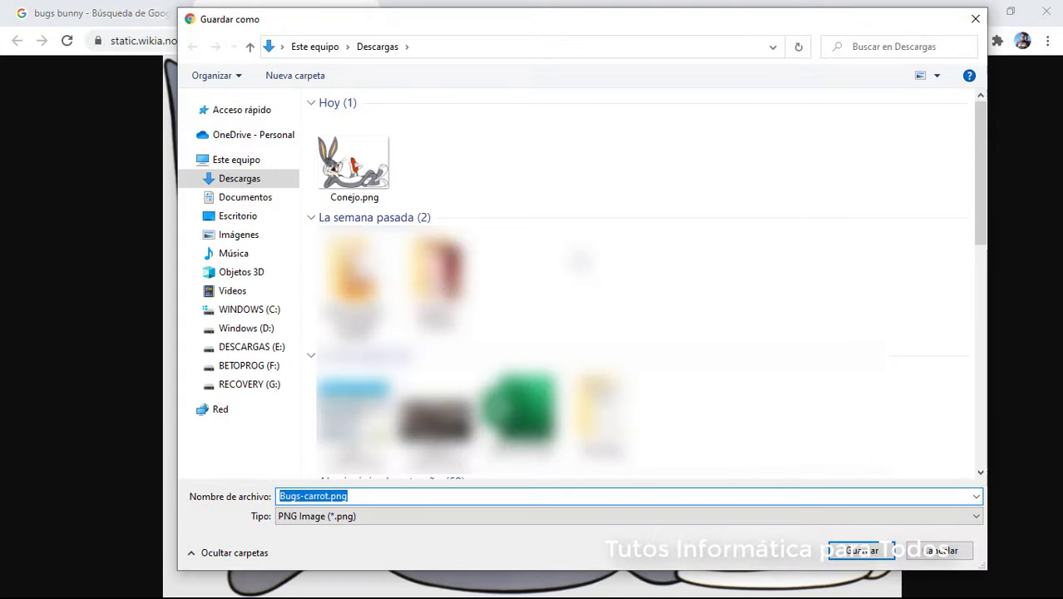
{"action": "left_click", "coordinate": [313, 498]}
{"action": "left_click_drag", "start_coordinate": [327, 497], "coordinate": [254, 499]}
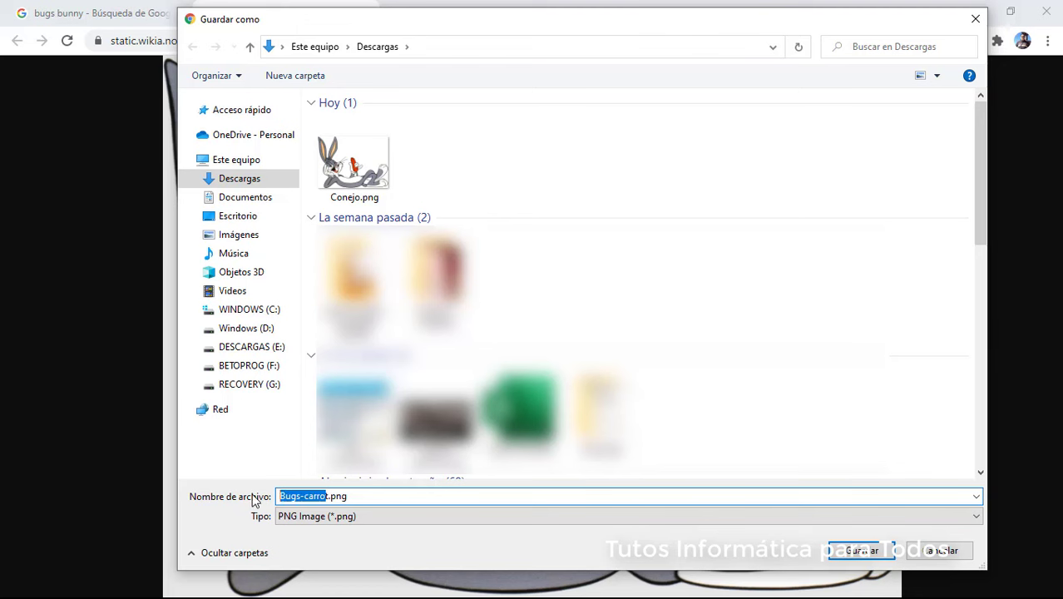
{"action": "key", "text": "BackSpace"}
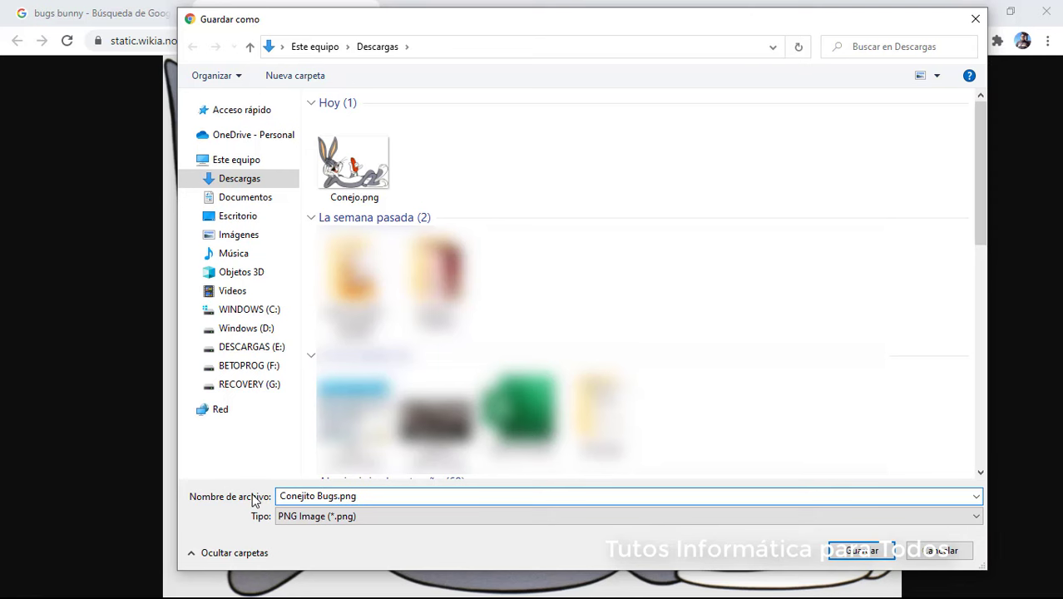
{"action": "key", "text": "Return"}
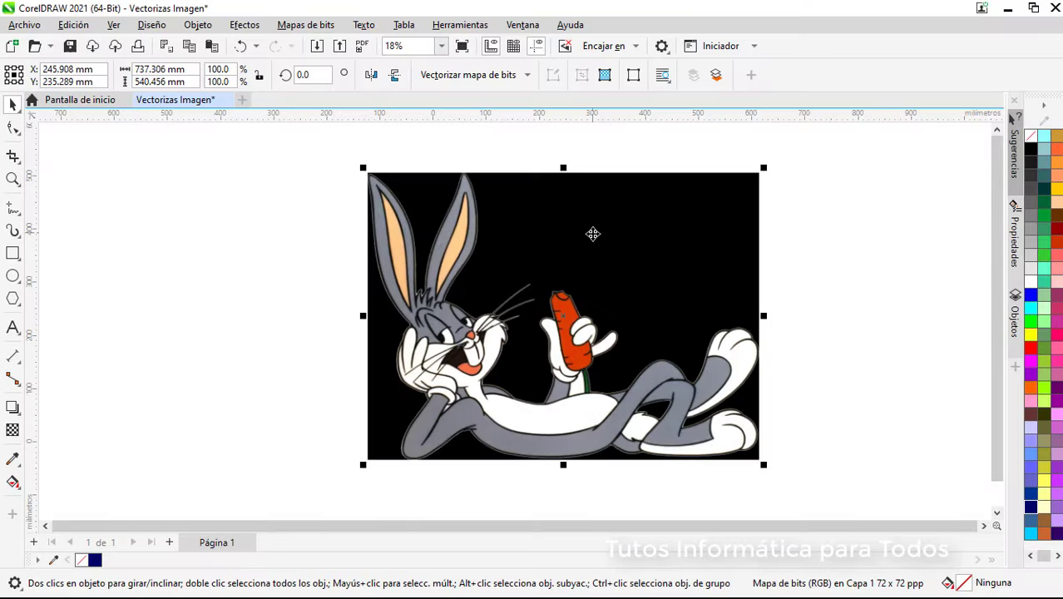
Delete the pasted black-background image from the CorelDRAW document
{"action": "key", "text": "Escape"}
{"action": "left_click", "coordinate": [622, 269]}
{"action": "key", "text": "Delete"}
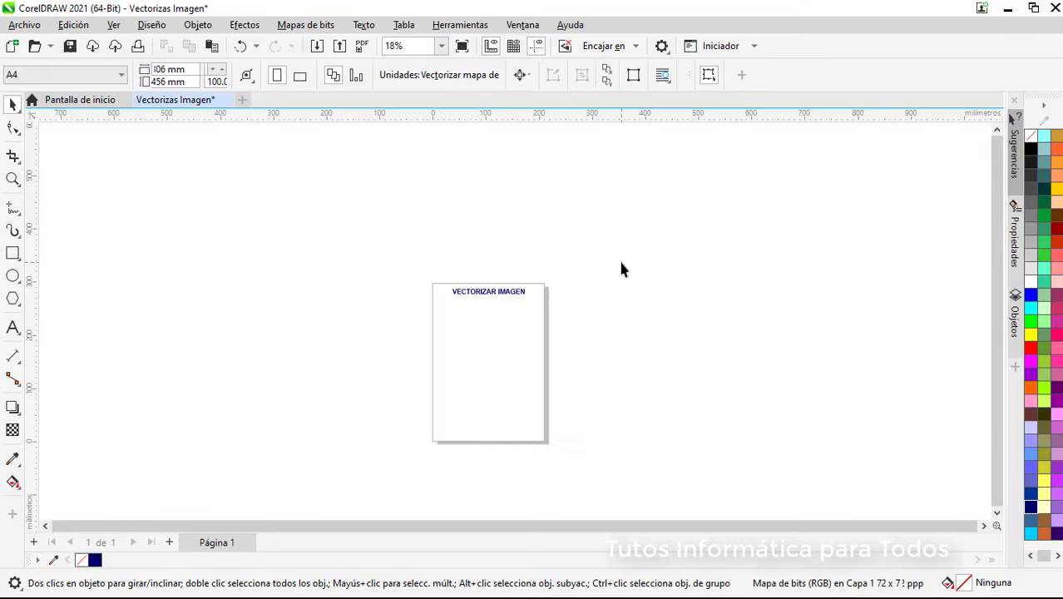
Import Conejito Bugs.png from the Descargas folder and place it below the VECTORIZAR IMAGEN title
{"action": "scroll", "coordinate": [507, 324], "scroll_direction": "up", "scroll_amount": 2}
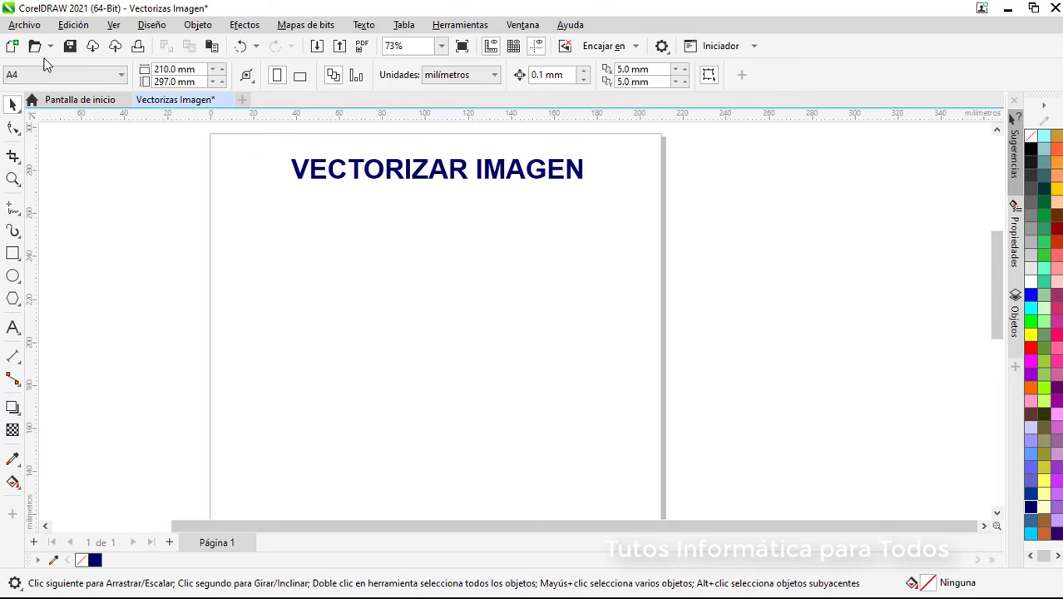
{"action": "left_click", "coordinate": [25, 26]}
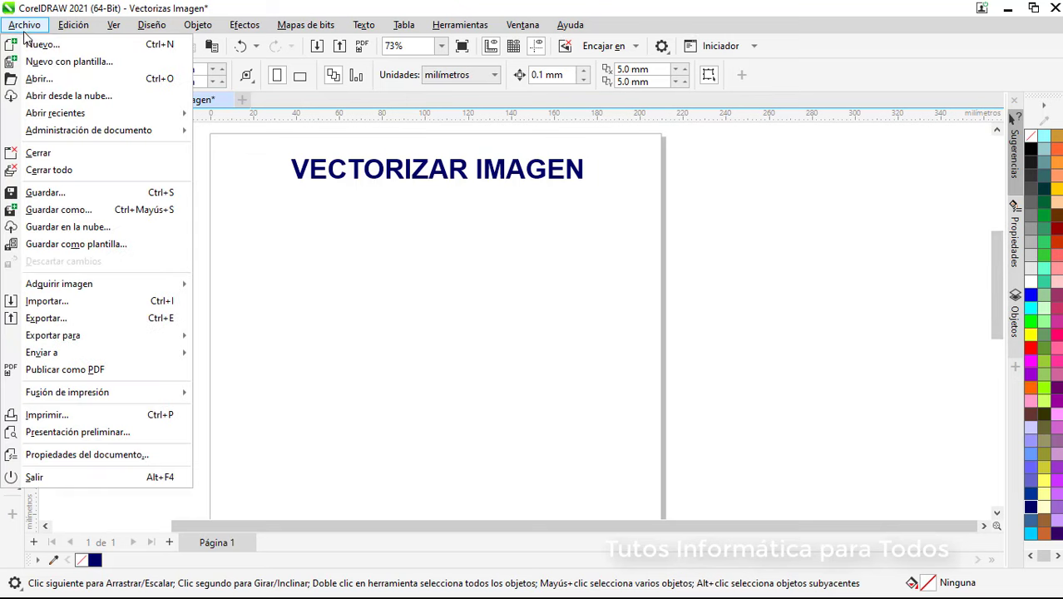
{"action": "left_click", "coordinate": [34, 303]}
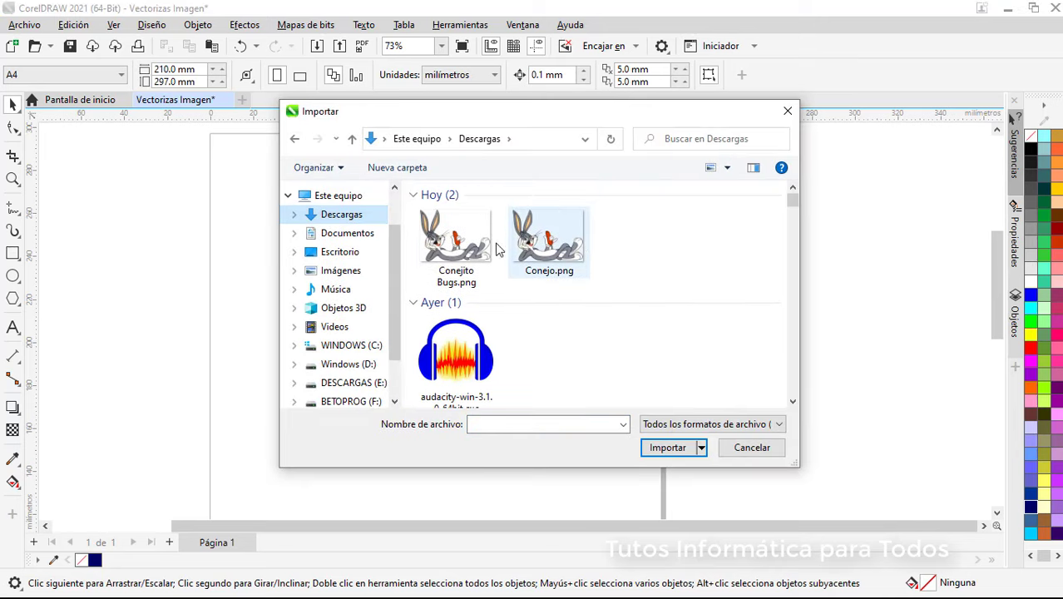
{"action": "left_click", "coordinate": [449, 248]}
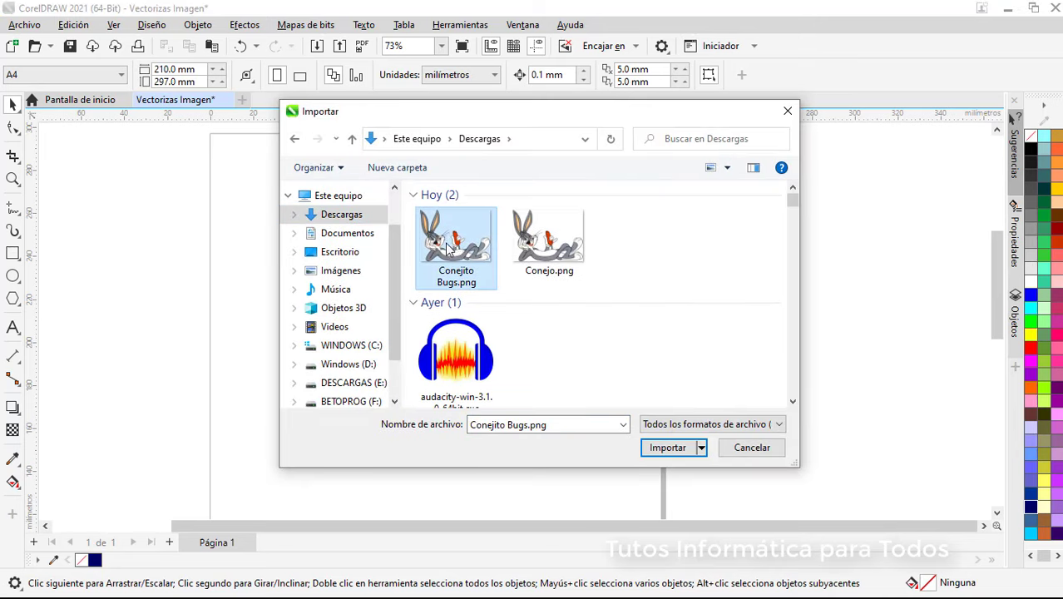
{"action": "left_click", "coordinate": [666, 448]}
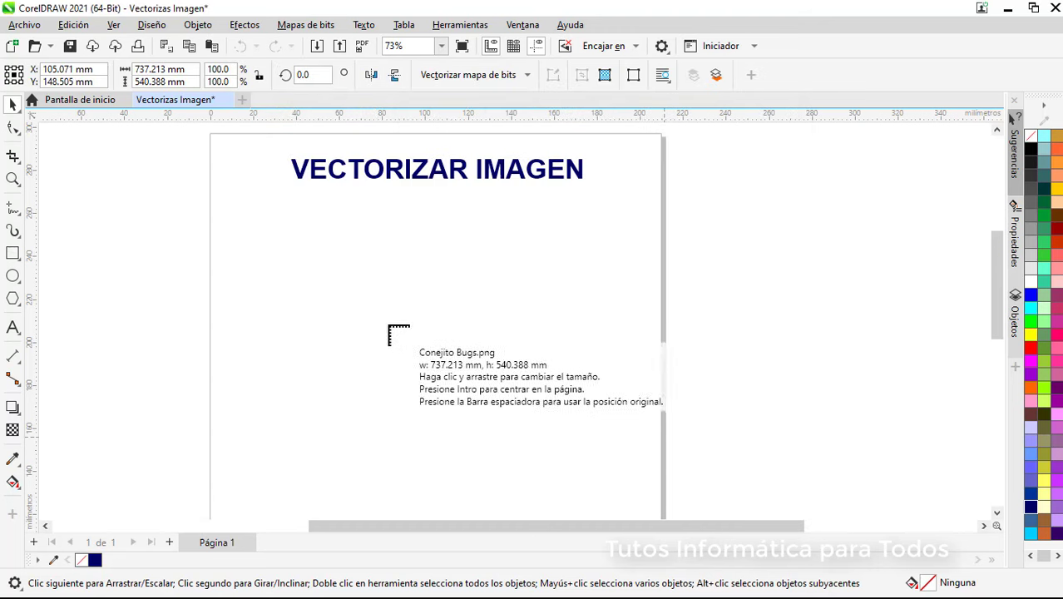
{"action": "left_click", "coordinate": [267, 215]}
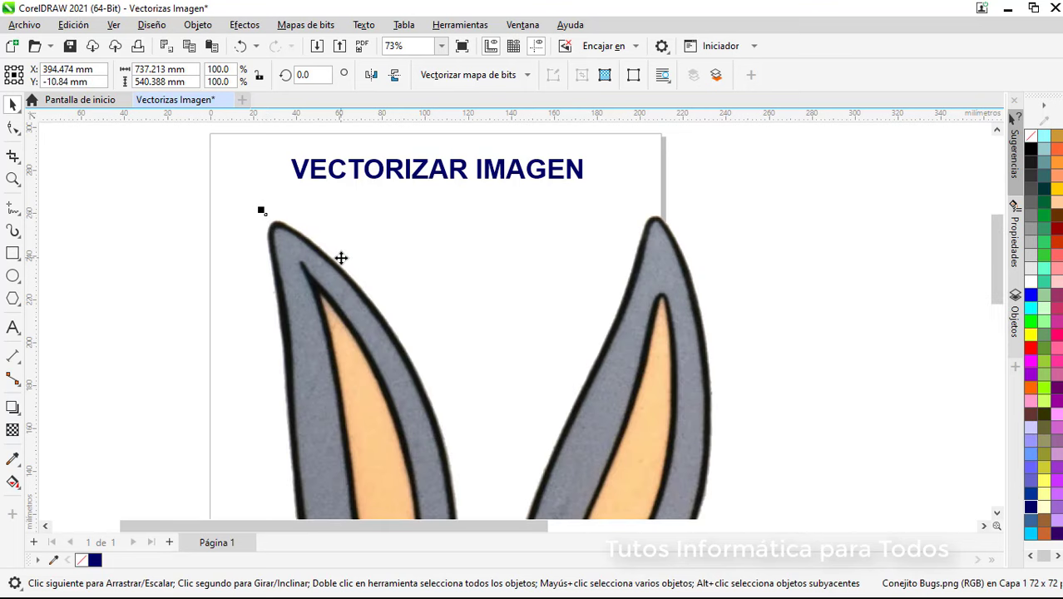
Scale the imported rabbit image down to about 244 by 179 mm and move it onto the page below the title
{"action": "scroll", "coordinate": [499, 350], "scroll_direction": "down", "scroll_amount": 4}
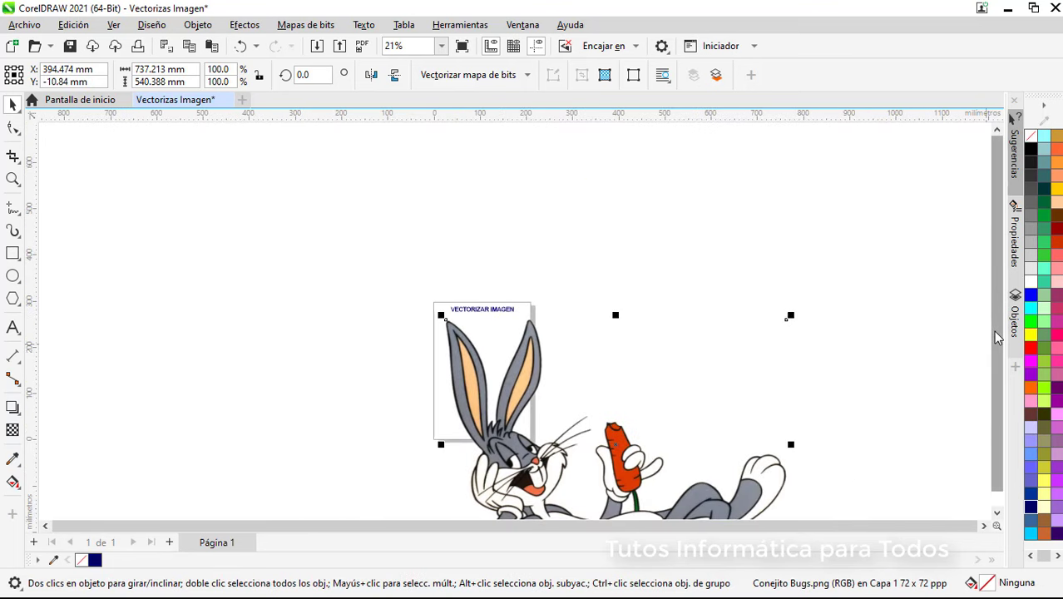
{"action": "left_click_drag", "start_coordinate": [619, 327], "coordinate": [511, 127]}
{"action": "scroll", "coordinate": [494, 270], "scroll_direction": "up", "scroll_amount": 1}
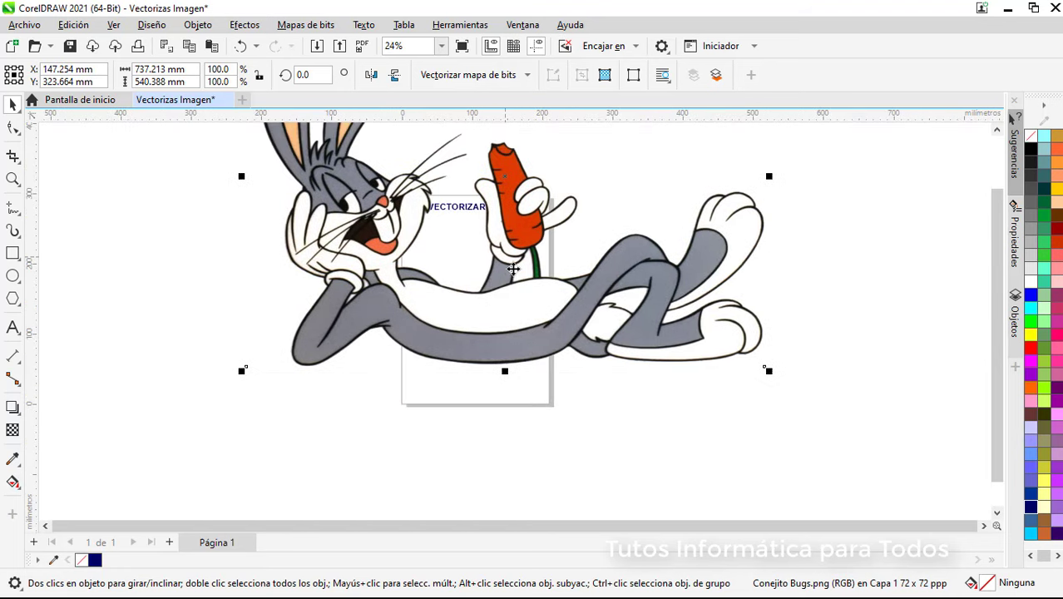
{"action": "scroll", "coordinate": [507, 240], "scroll_direction": "up", "scroll_amount": 1}
{"action": "scroll", "coordinate": [506, 239], "scroll_direction": "down", "scroll_amount": 1}
{"action": "left_click_drag", "start_coordinate": [765, 372], "coordinate": [672, 358]}
{"action": "left_click_drag", "start_coordinate": [624, 311], "coordinate": [529, 307]}
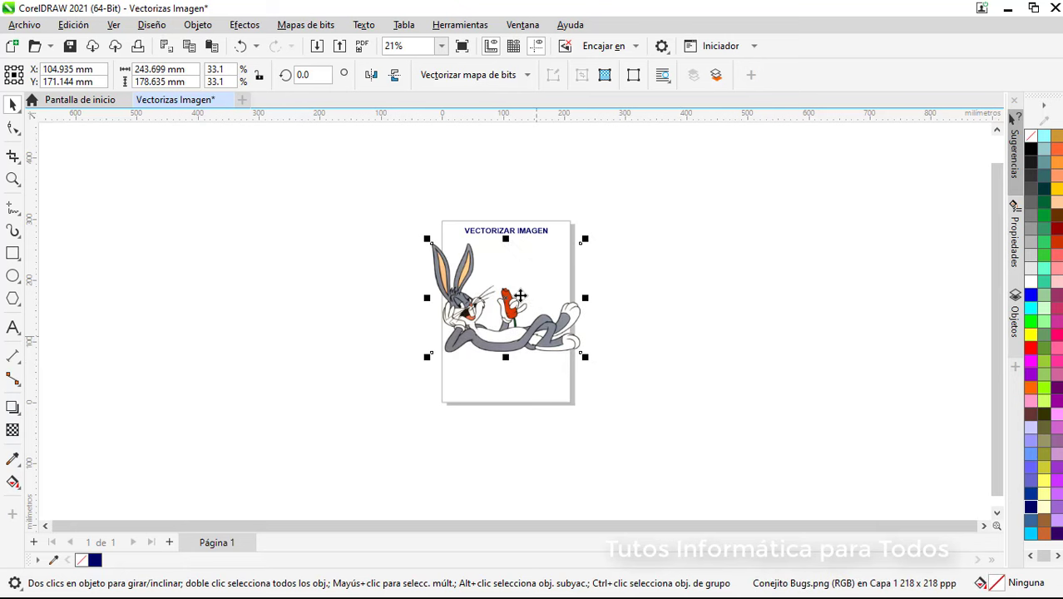
Examine the edge quality of the bitmap's black outlines around the rabbit's eye at high magnification
{"action": "scroll", "coordinate": [531, 309], "scroll_direction": "up", "scroll_amount": 1}
{"action": "scroll", "coordinate": [531, 308], "scroll_direction": "up", "scroll_amount": 7}
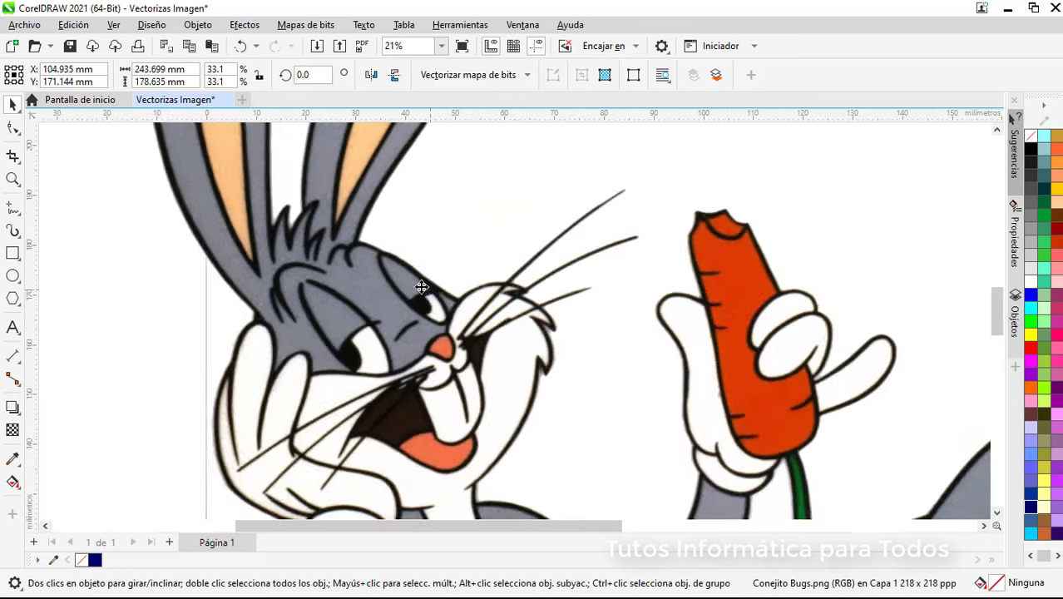
{"action": "scroll", "coordinate": [435, 290], "scroll_direction": "up", "scroll_amount": 3}
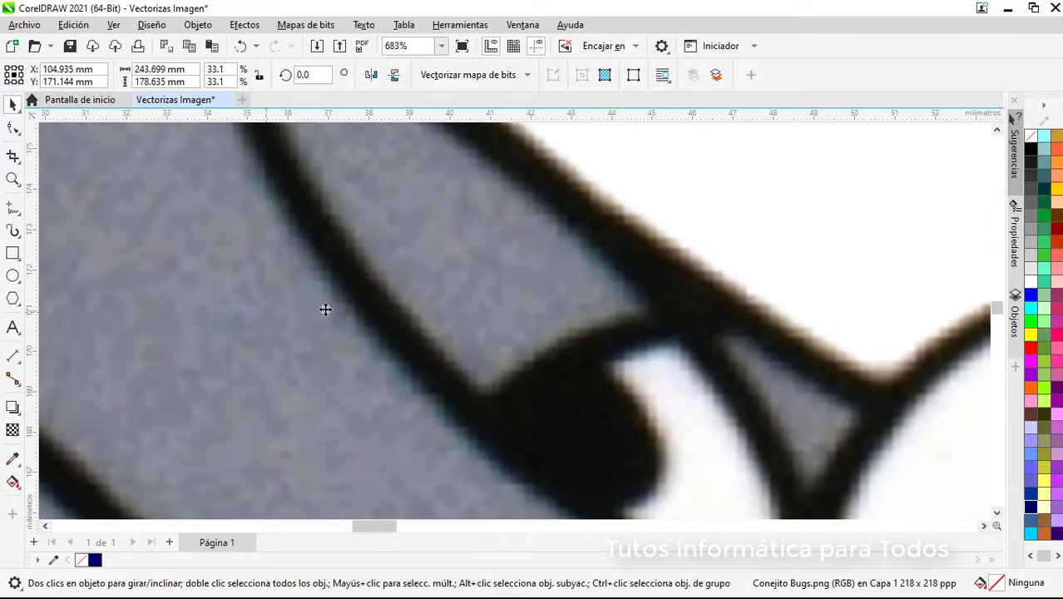
{"action": "scroll", "coordinate": [336, 299], "scroll_direction": "up", "scroll_amount": 6}
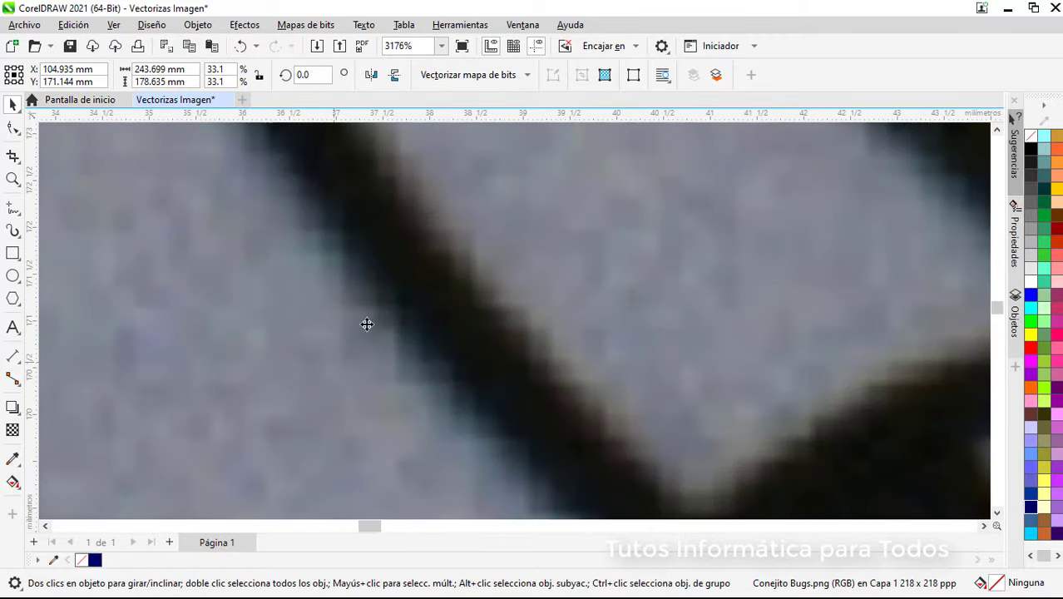
{"action": "scroll", "coordinate": [367, 324], "scroll_direction": "up", "scroll_amount": 2}
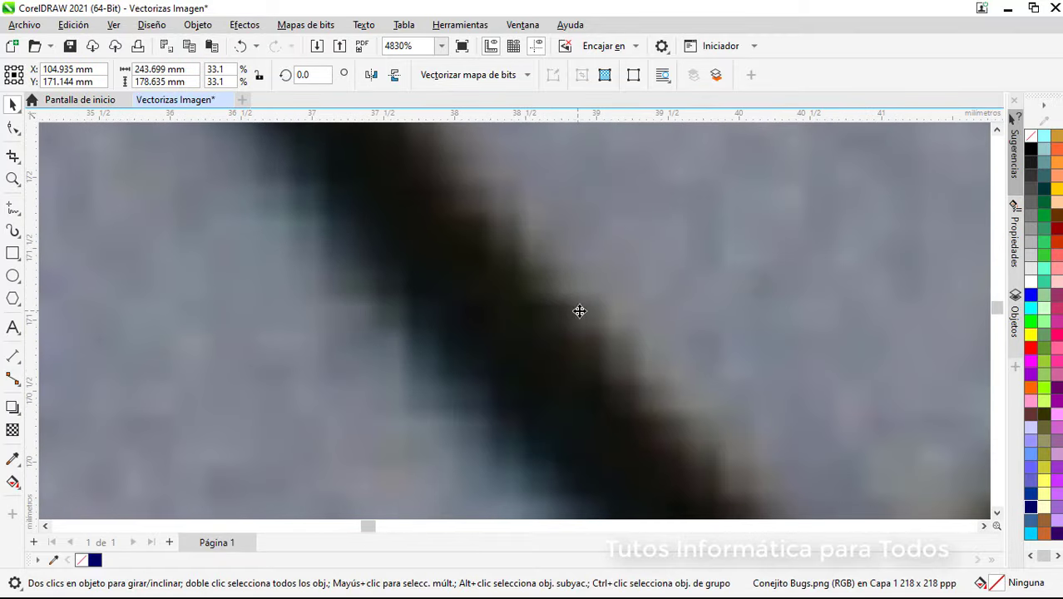
{"action": "scroll", "coordinate": [388, 367], "scroll_direction": "down", "scroll_amount": 7}
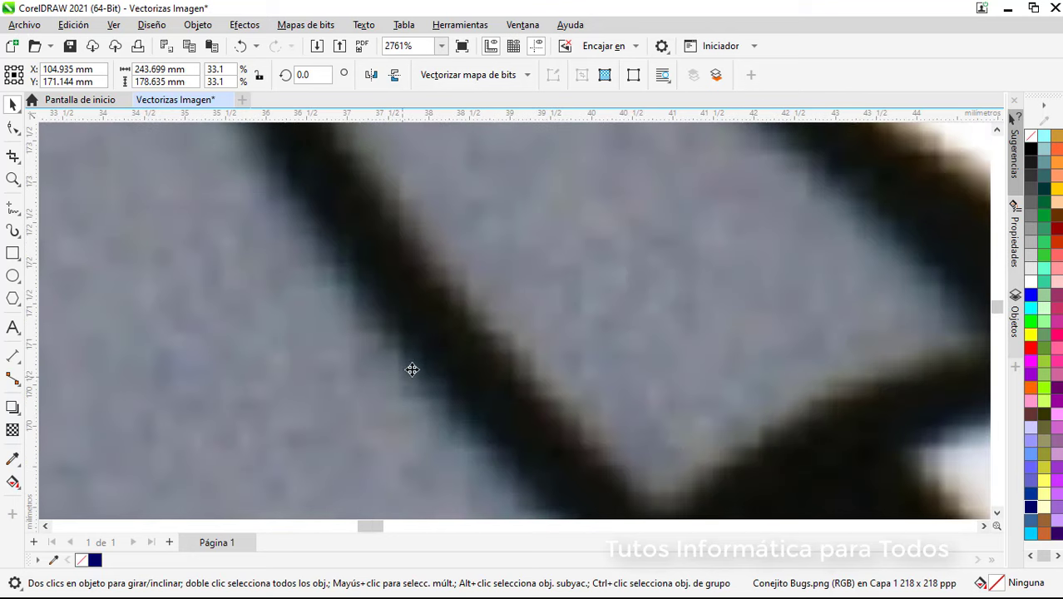
{"action": "scroll", "coordinate": [438, 371], "scroll_direction": "down", "scroll_amount": 3}
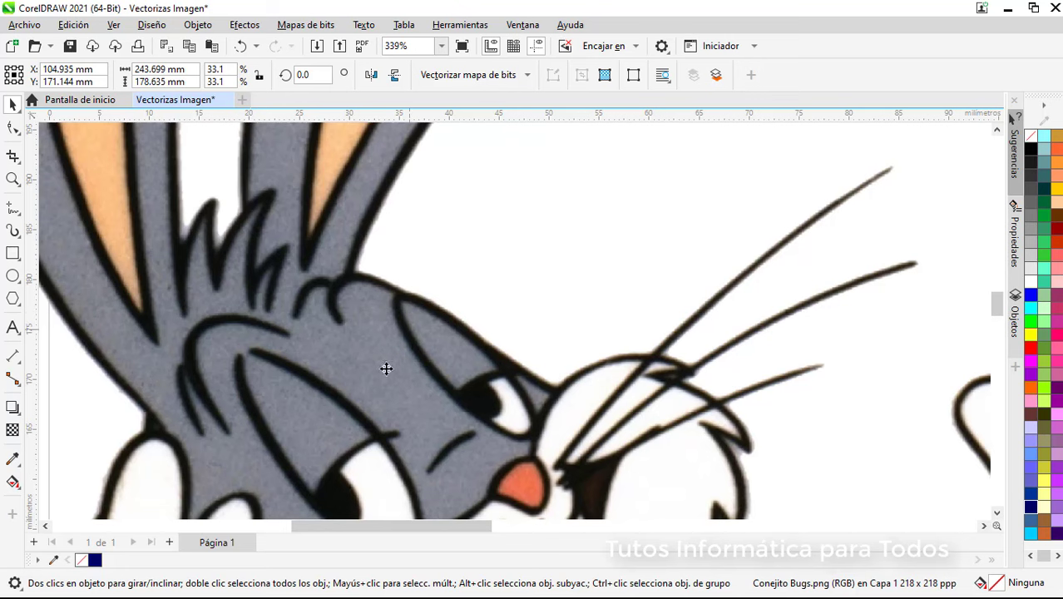
Convert the rabbit image to a 300 ppp, 24-bit RGB bitmap with anti-aliasing and a transparent background
{"action": "scroll", "coordinate": [341, 311], "scroll_direction": "up", "scroll_amount": 4}
{"action": "scroll", "coordinate": [357, 305], "scroll_direction": "up", "scroll_amount": 6}
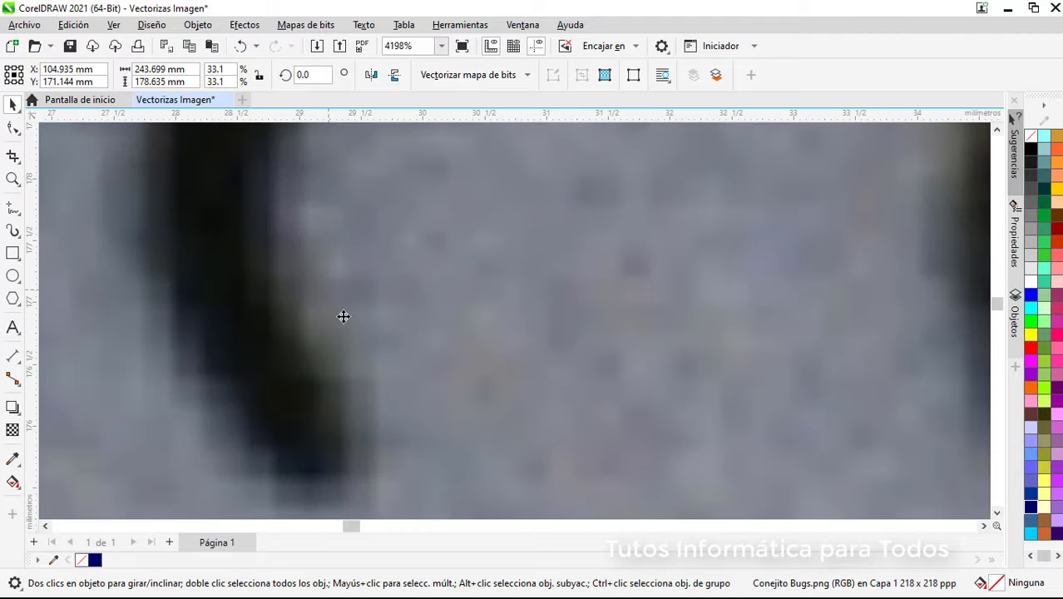
{"action": "left_click", "coordinate": [315, 26]}
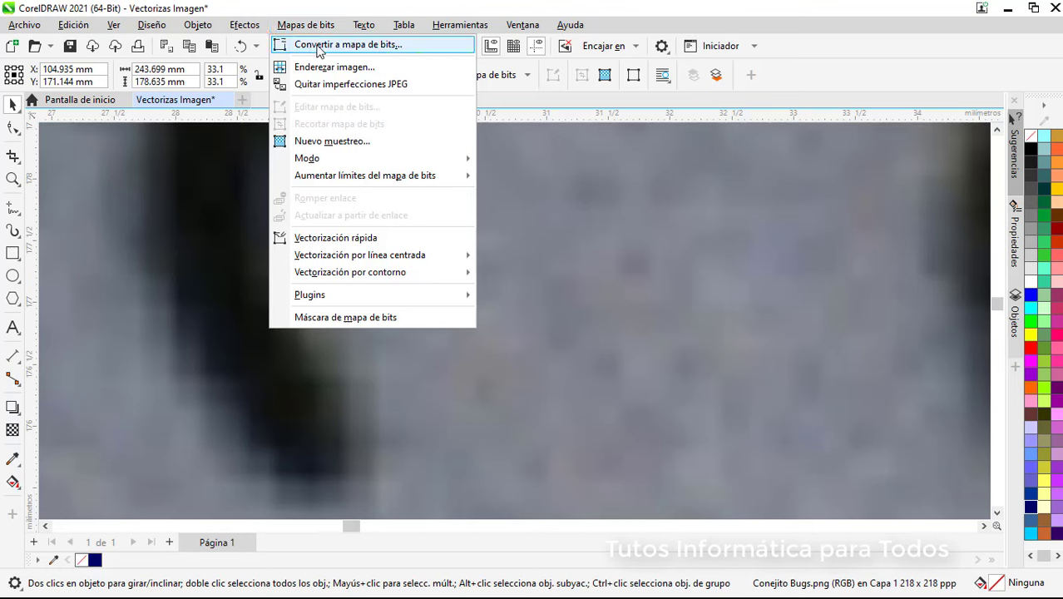
{"action": "left_click", "coordinate": [319, 49]}
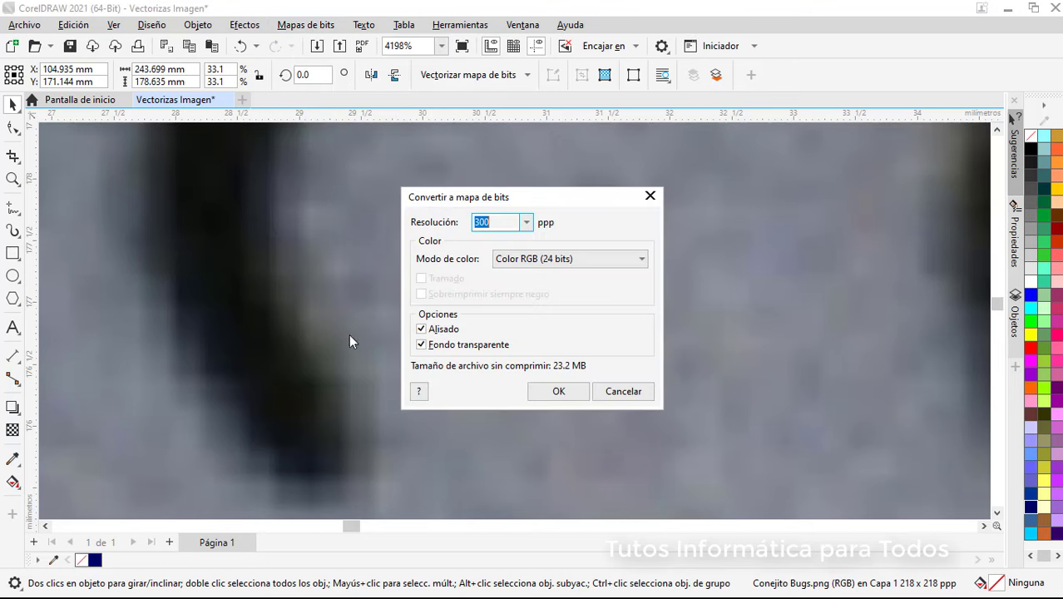
{"action": "left_click", "coordinate": [557, 394]}
Check the converted outlines up close and remove the JPEG imperfections from the rabbit bitmap
{"action": "scroll", "coordinate": [320, 390], "scroll_direction": "up", "scroll_amount": 5}
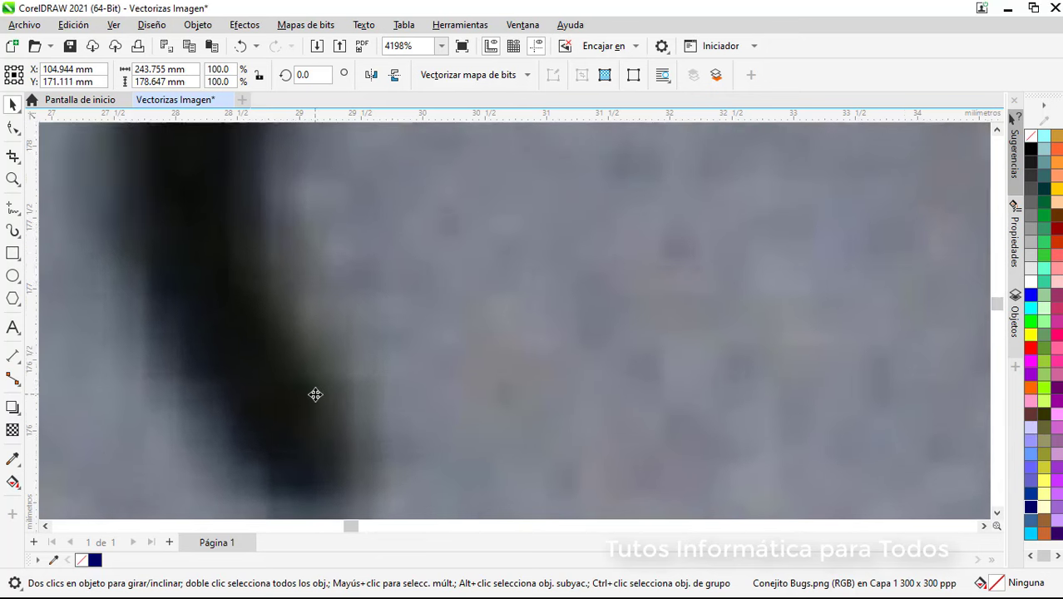
{"action": "scroll", "coordinate": [323, 385], "scroll_direction": "down", "scroll_amount": 5}
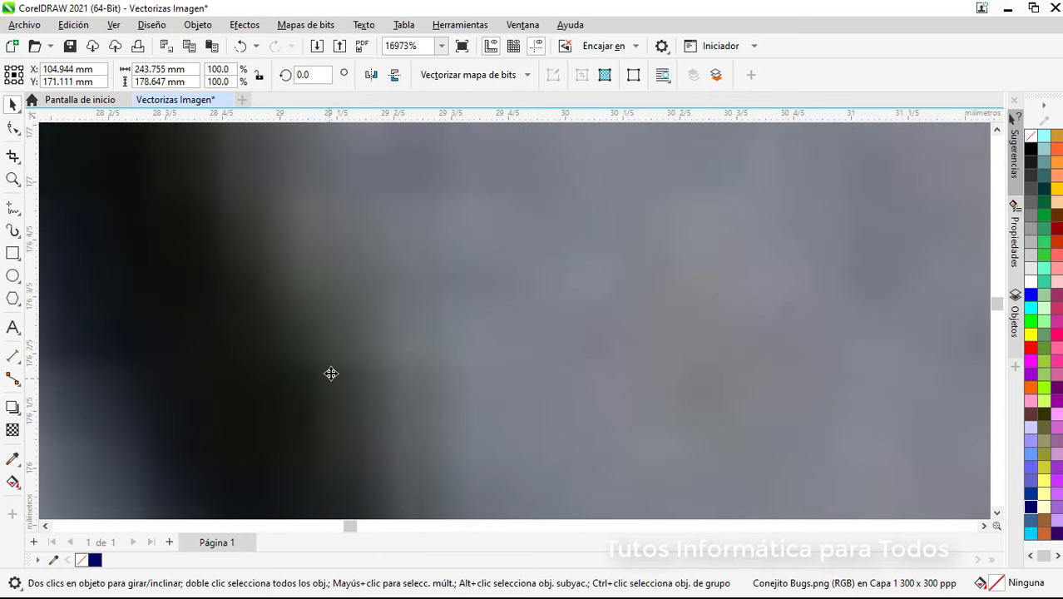
{"action": "scroll", "coordinate": [348, 376], "scroll_direction": "down", "scroll_amount": 4}
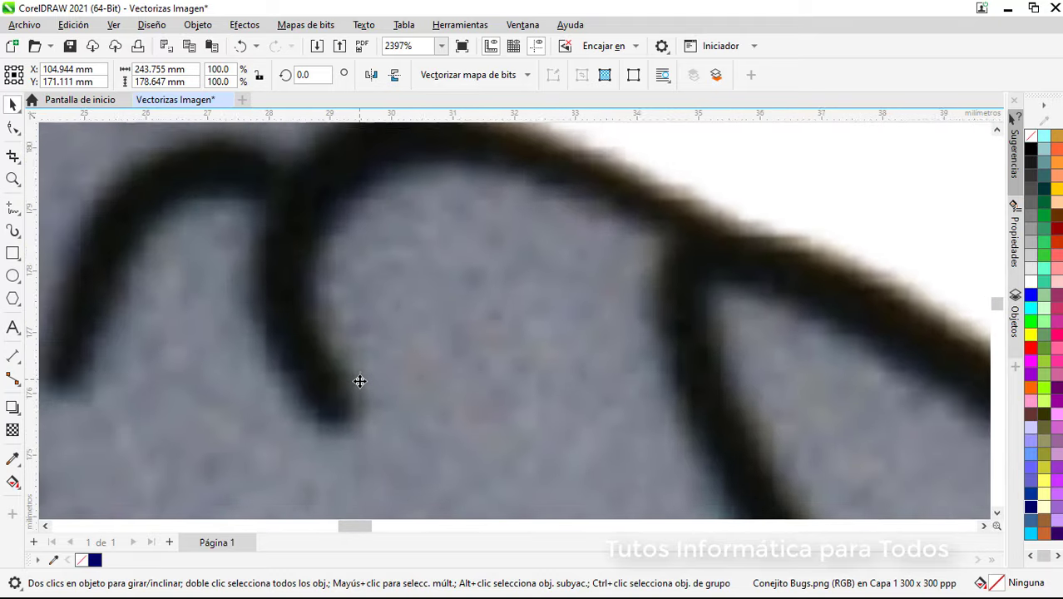
{"action": "scroll", "coordinate": [604, 368], "scroll_direction": "up", "scroll_amount": 4}
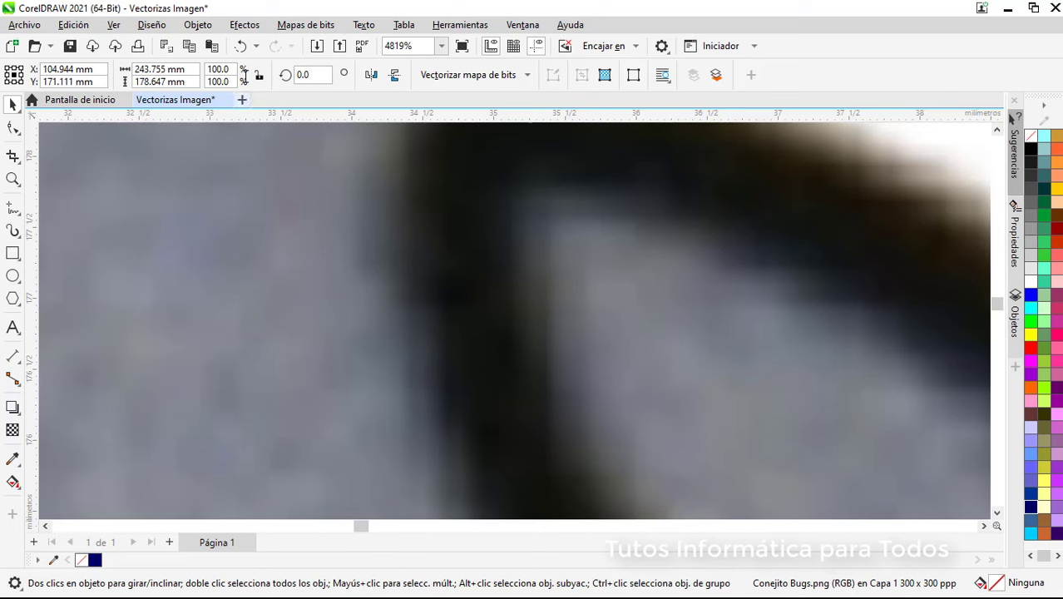
{"action": "left_click", "coordinate": [299, 26]}
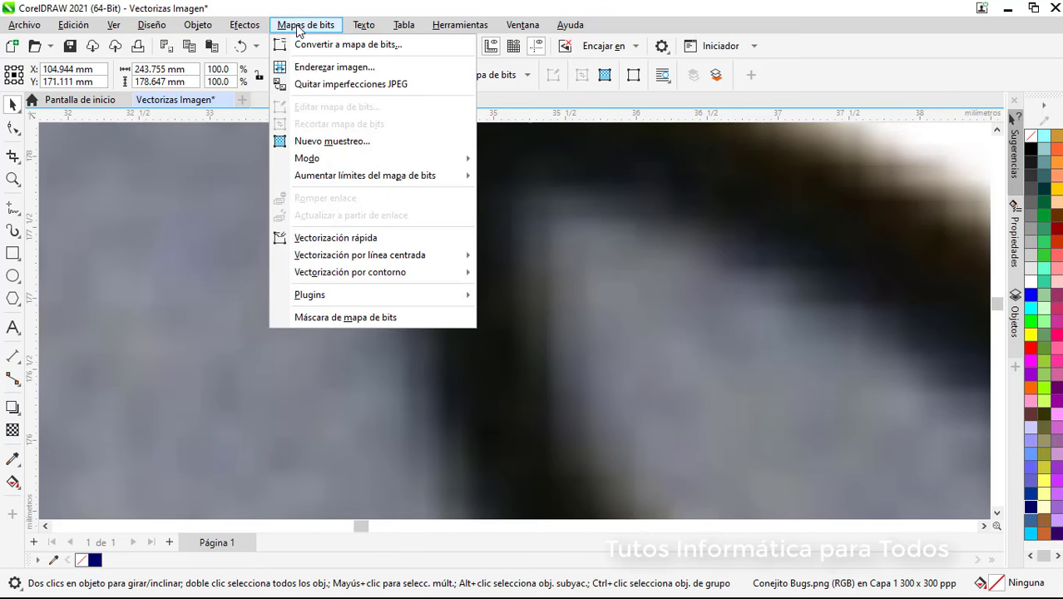
{"action": "left_click", "coordinate": [326, 86]}
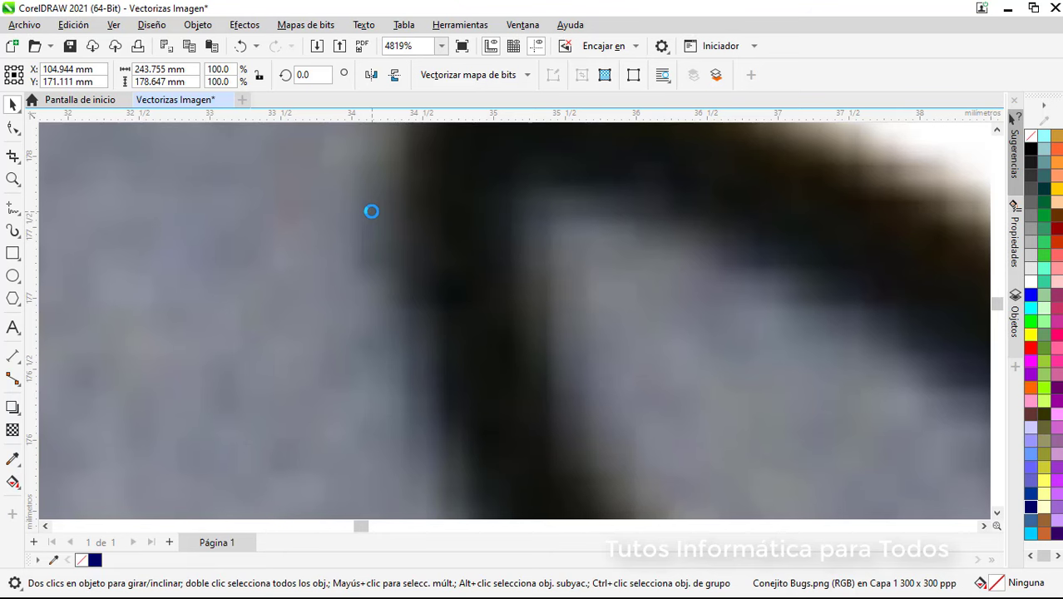
Move the rabbit bitmap slightly up on the page, closer to the VECTORIZAR IMAGEN title, and keep it selected
{"action": "scroll", "coordinate": [502, 339], "scroll_direction": "down", "scroll_amount": 6}
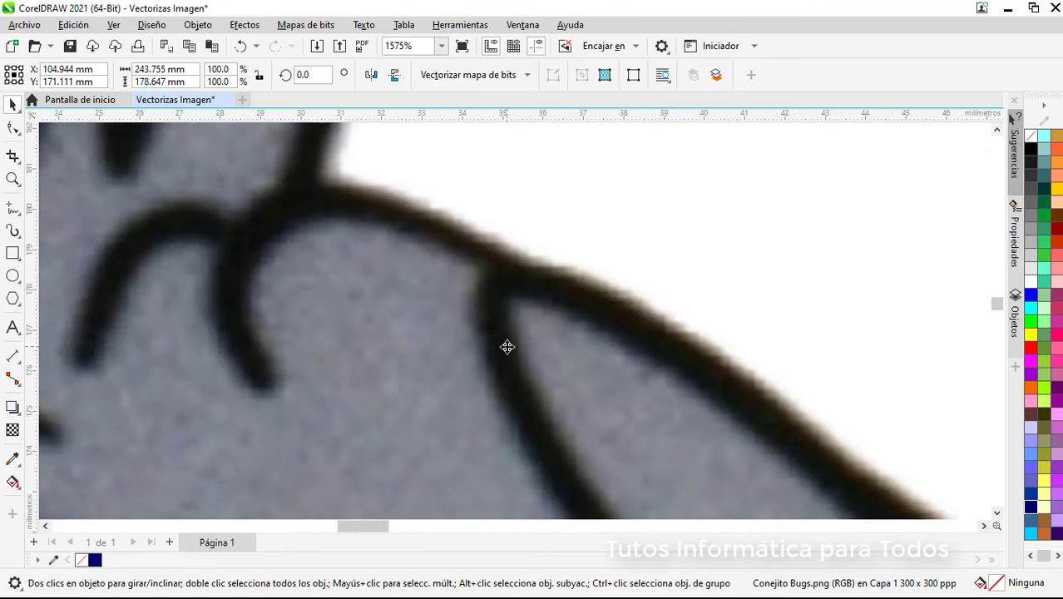
{"action": "scroll", "coordinate": [506, 356], "scroll_direction": "down", "scroll_amount": 6}
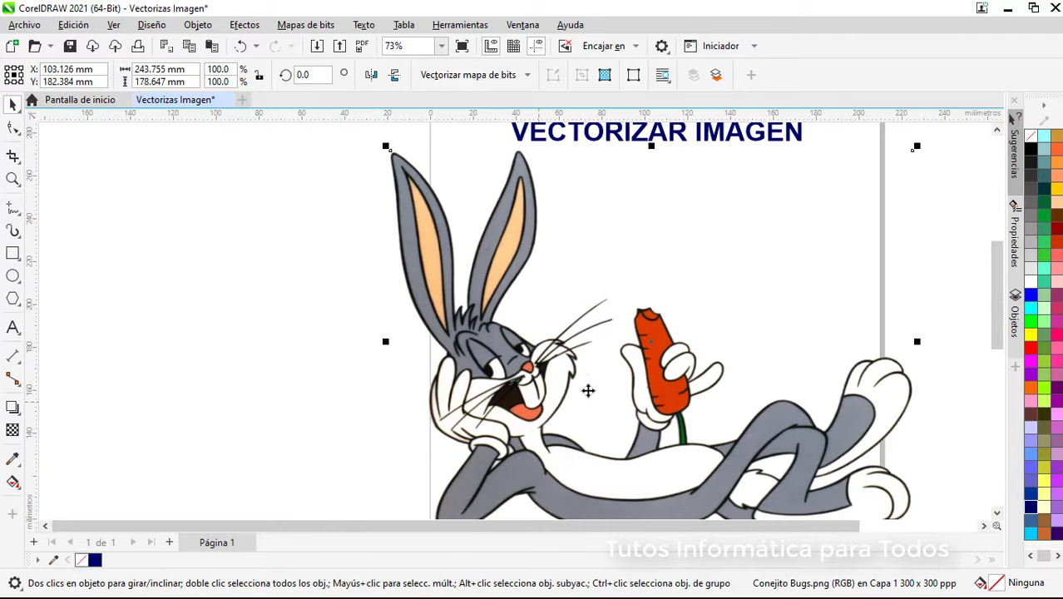
{"action": "left_click", "coordinate": [297, 320]}
{"action": "left_click", "coordinate": [522, 384]}
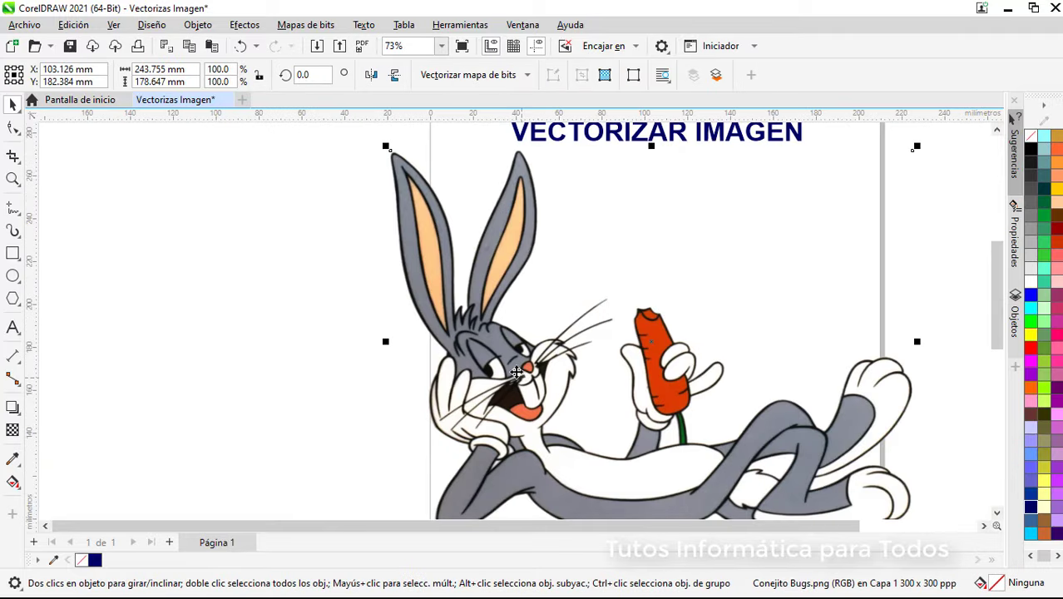
Start an outline trace of the rabbit bitmap as Logotipo detallado and reposition the PowerTRACE window
{"action": "left_click", "coordinate": [529, 76]}
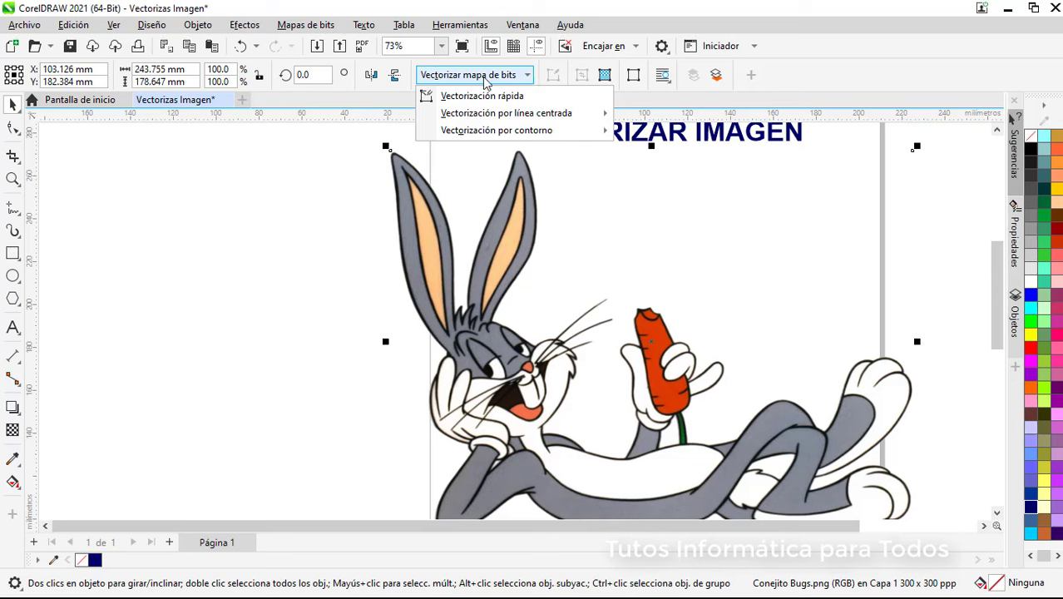
{"action": "mouse_move", "coordinate": [493, 138]}
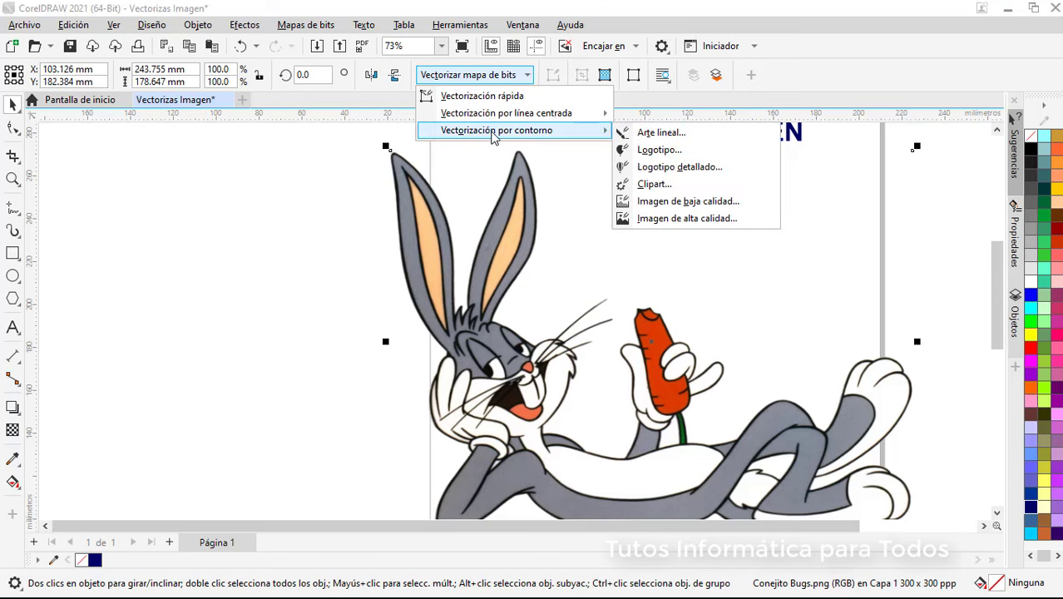
{"action": "left_click", "coordinate": [675, 169]}
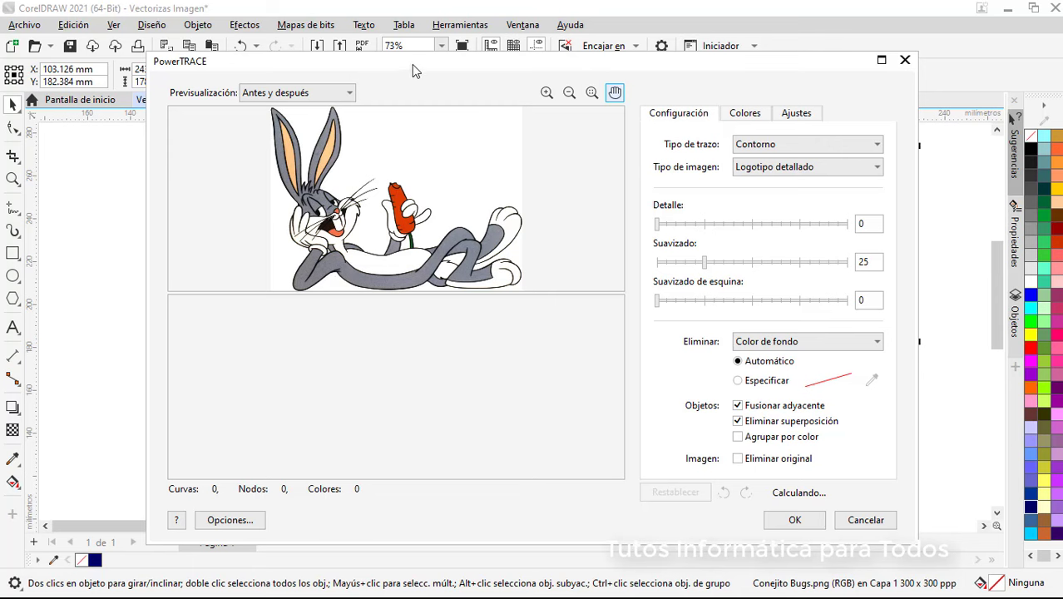
{"action": "mouse_move", "coordinate": [416, 67]}
{"action": "left_mouse_down"}
{"action": "mouse_move", "coordinate": [441, 63]}
{"action": "mouse_move", "coordinate": [434, 29]}
{"action": "mouse_move", "coordinate": [442, 38]}
{"action": "left_mouse_up"}
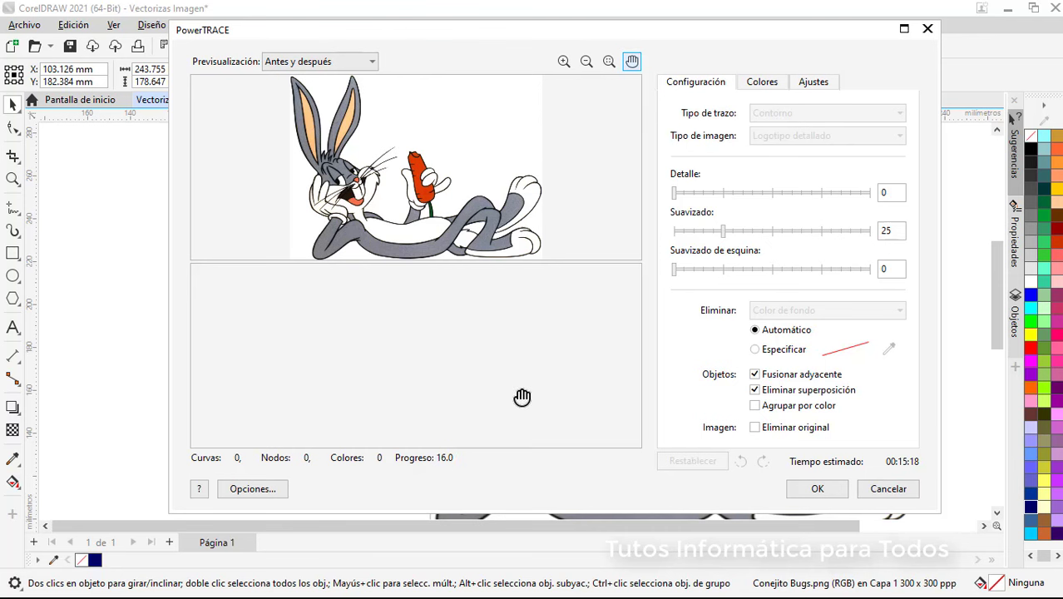
Try the trace with detail at 100 and compare the rabbit's preview with the original image
{"action": "scroll", "coordinate": [337, 374], "scroll_direction": "up", "scroll_amount": 3}
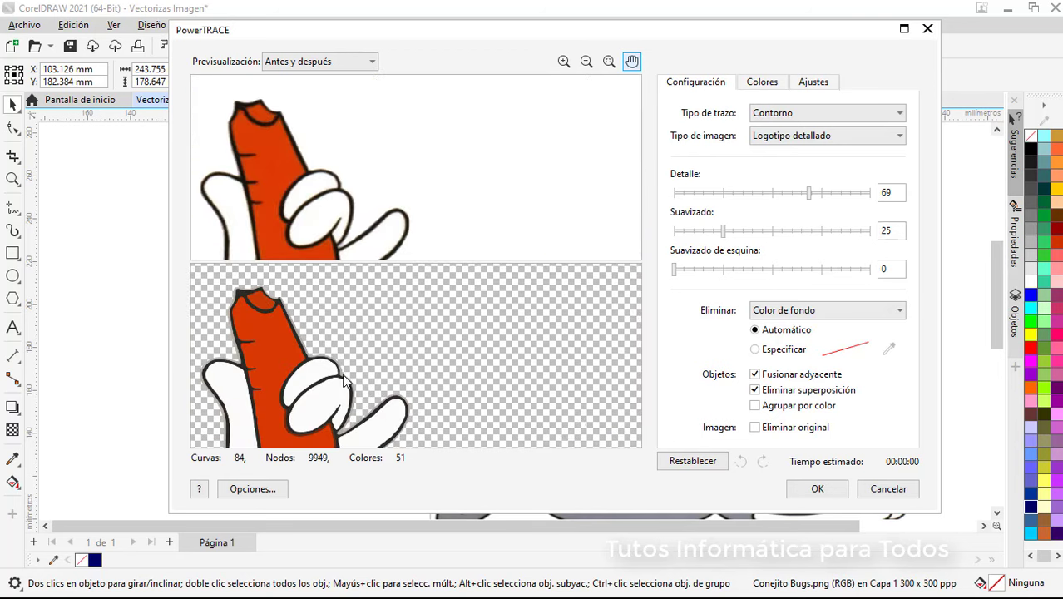
{"action": "left_click_drag", "start_coordinate": [379, 391], "coordinate": [410, 302]}
{"action": "left_click_drag", "start_coordinate": [380, 356], "coordinate": [409, 339]}
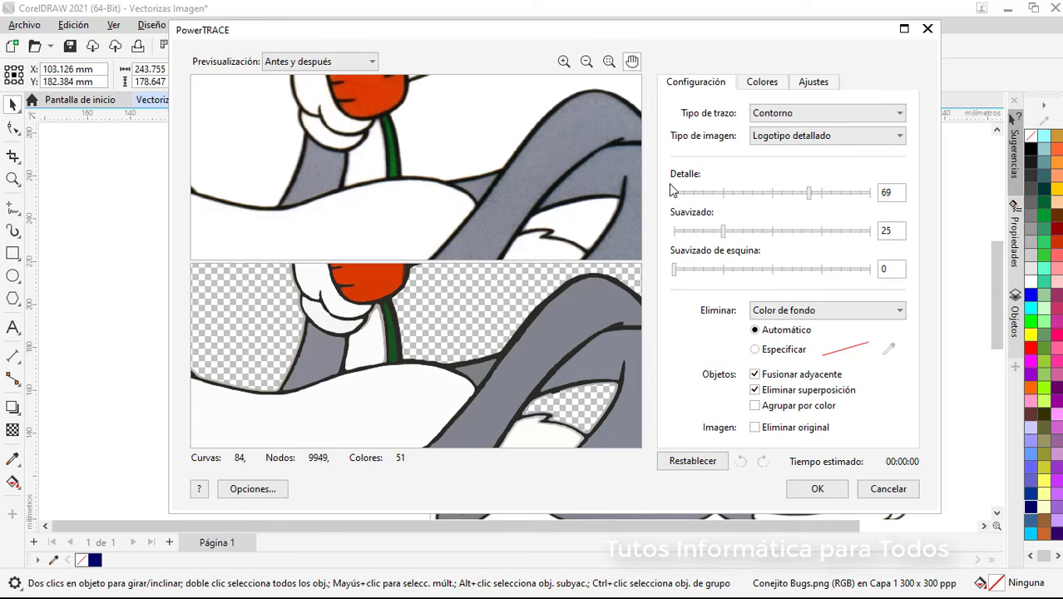
{"action": "left_click_drag", "start_coordinate": [811, 197], "coordinate": [884, 206]}
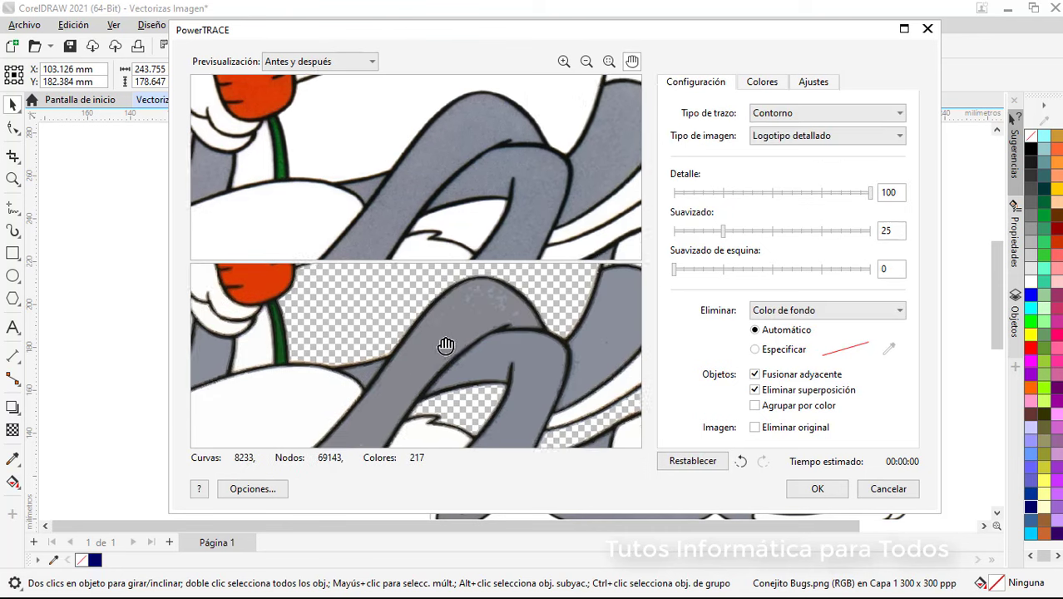
{"action": "left_click_drag", "start_coordinate": [496, 309], "coordinate": [324, 382]}
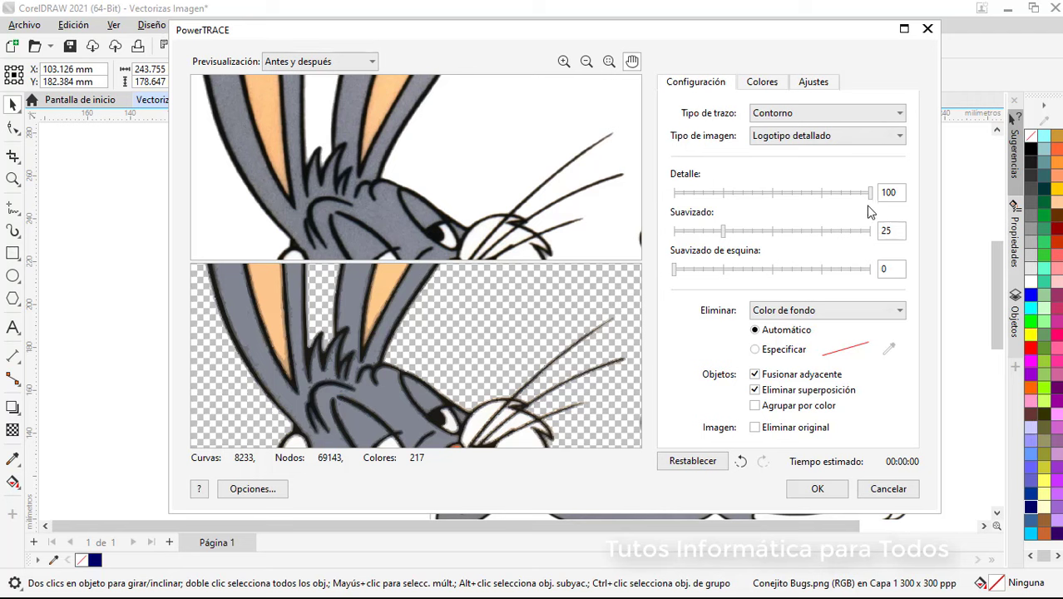
Set the trace detail to 70, check the face and carrot in the preview, and apply the trace
{"action": "left_click_drag", "start_coordinate": [871, 202], "coordinate": [812, 197]}
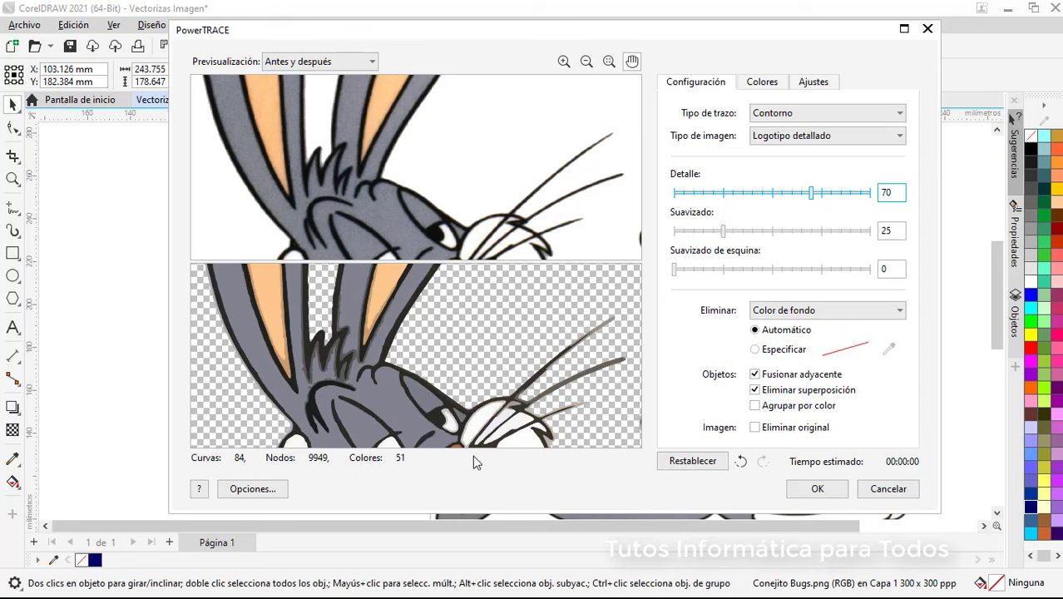
{"action": "left_click_drag", "start_coordinate": [387, 405], "coordinate": [366, 308]}
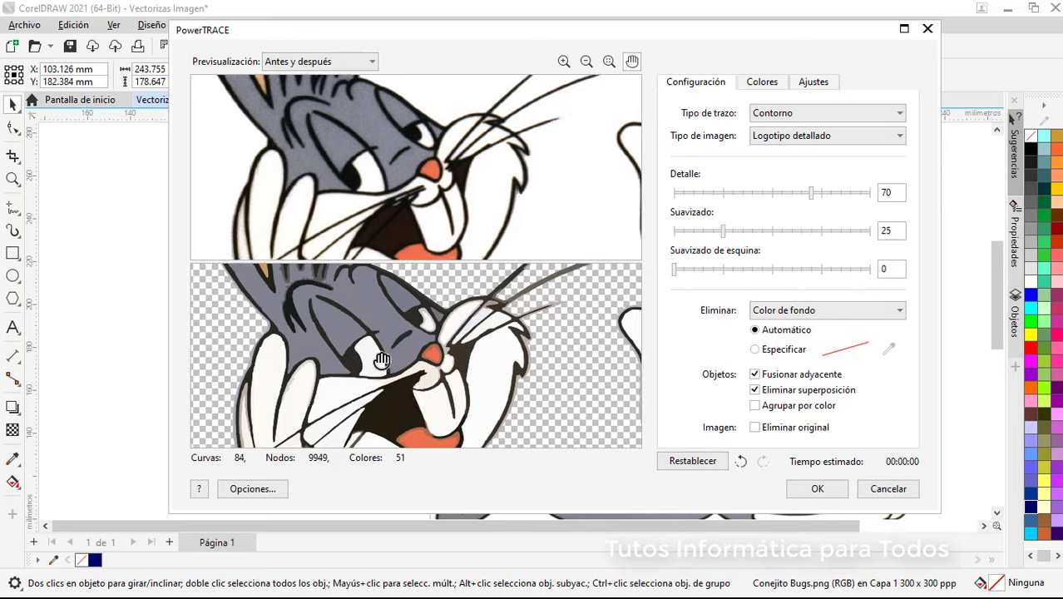
{"action": "left_click_drag", "start_coordinate": [416, 391], "coordinate": [388, 400]}
{"action": "left_click_drag", "start_coordinate": [574, 350], "coordinate": [482, 361]}
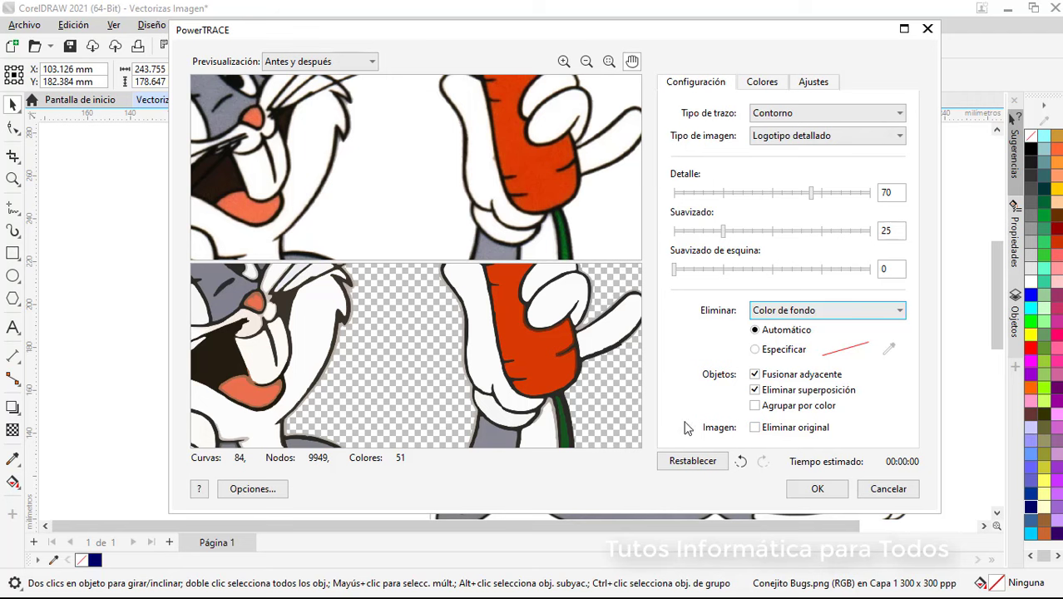
{"action": "left_click", "coordinate": [818, 489]}
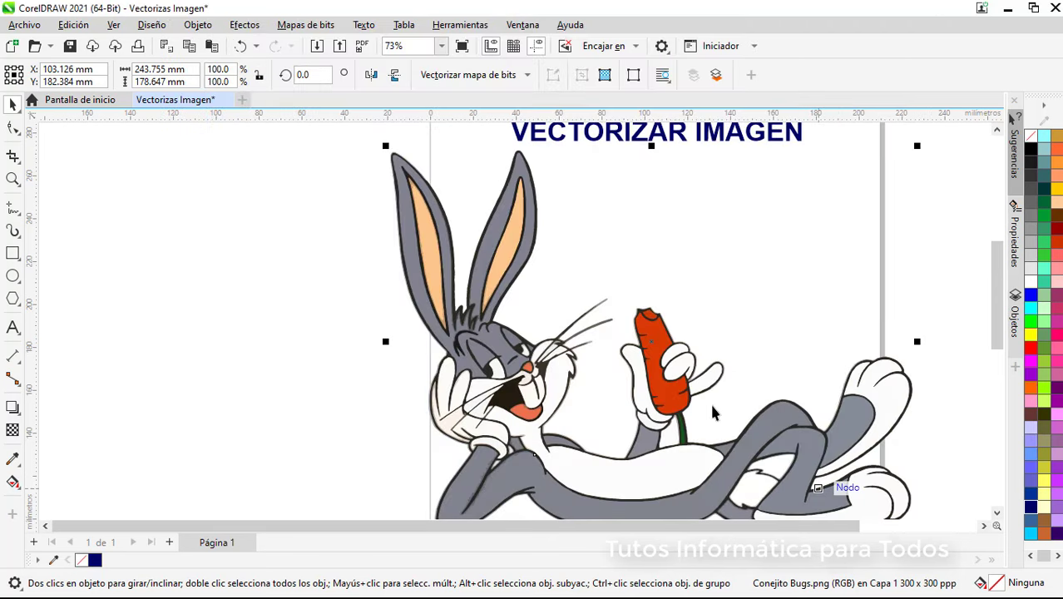
Separate the traced rabbit group from the original bitmap and place the two side by side
{"action": "scroll", "coordinate": [633, 397], "scroll_direction": "down", "scroll_amount": 2}
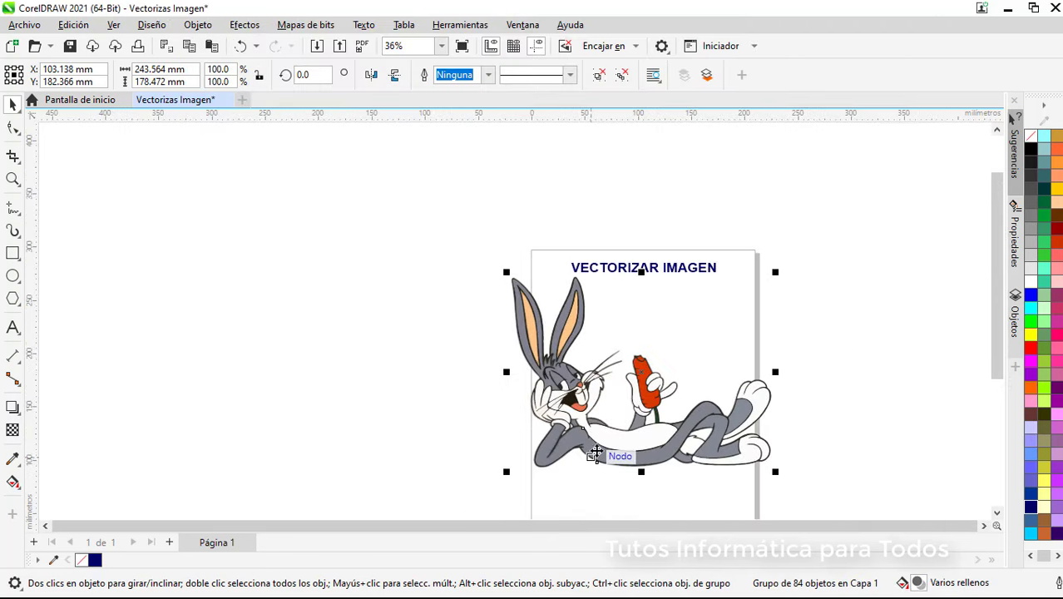
{"action": "mouse_move", "coordinate": [665, 447]}
{"action": "left_mouse_down"}
{"action": "mouse_move", "coordinate": [948, 450]}
{"action": "mouse_move", "coordinate": [556, 439]}
{"action": "mouse_move", "coordinate": [553, 428]}
{"action": "left_mouse_up"}
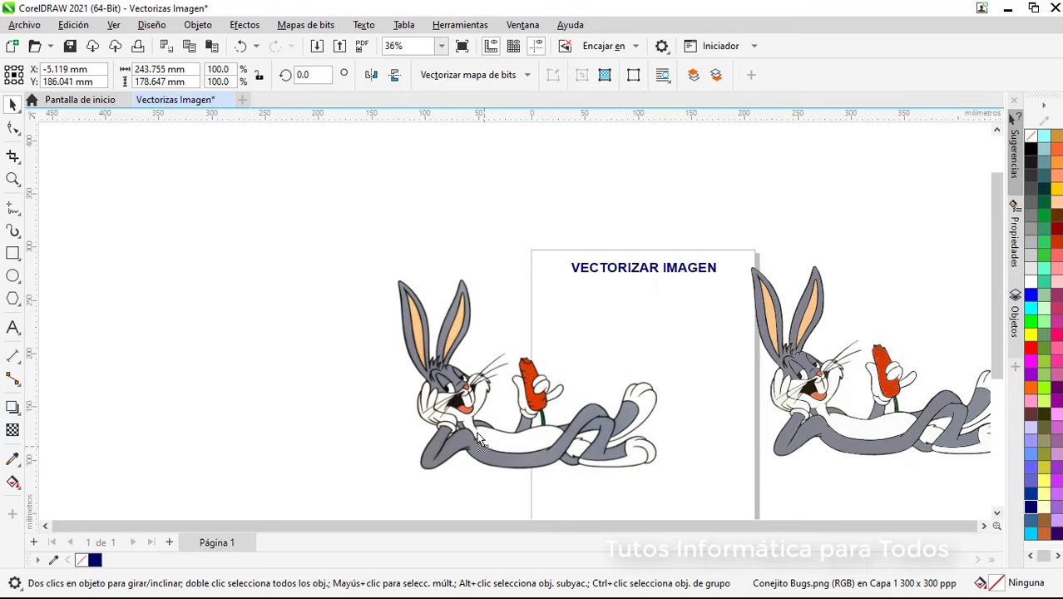
{"action": "mouse_move", "coordinate": [785, 417]}
{"action": "left_mouse_down"}
{"action": "mouse_move", "coordinate": [712, 412]}
{"action": "mouse_move", "coordinate": [731, 427]}
{"action": "mouse_move", "coordinate": [717, 387]}
{"action": "left_mouse_up"}
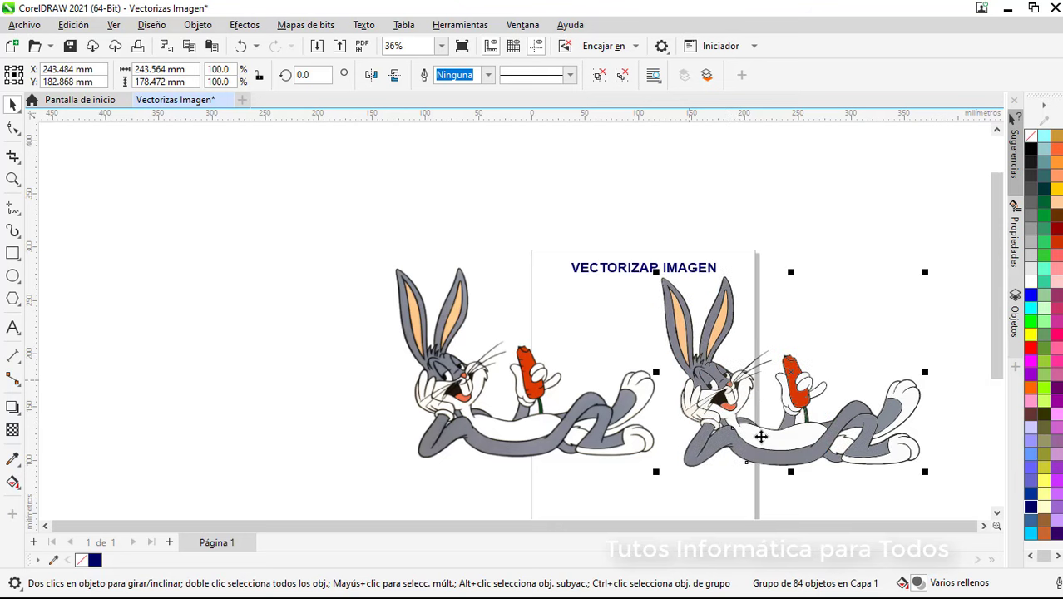
Compare the edges of the original bitmap's leg with the traced rabbit's nose area at high magnification
{"action": "scroll", "coordinate": [760, 437], "scroll_direction": "up", "scroll_amount": 6}
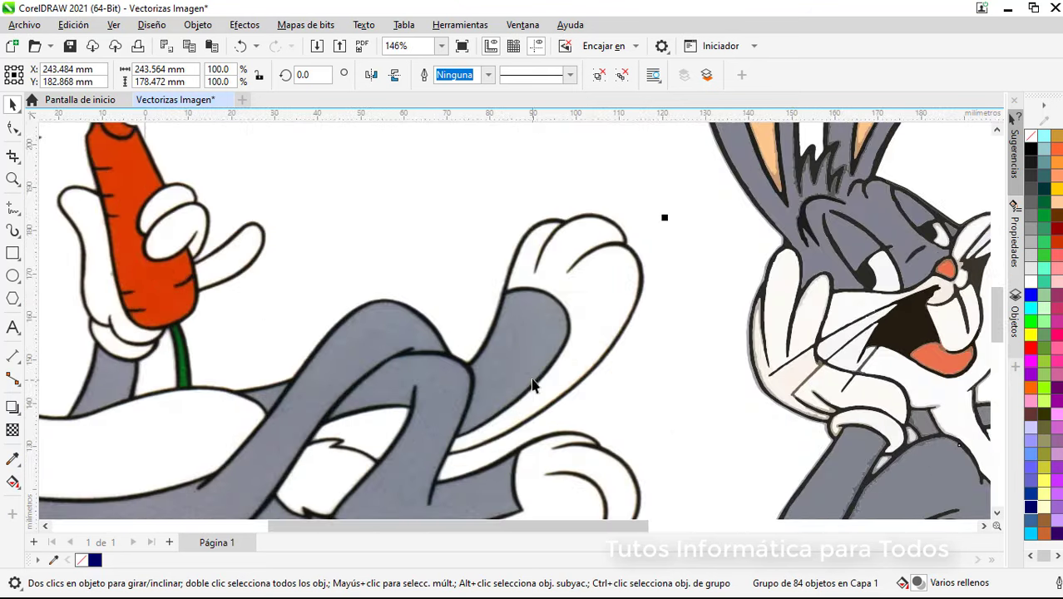
{"action": "scroll", "coordinate": [533, 384], "scroll_direction": "up", "scroll_amount": 8}
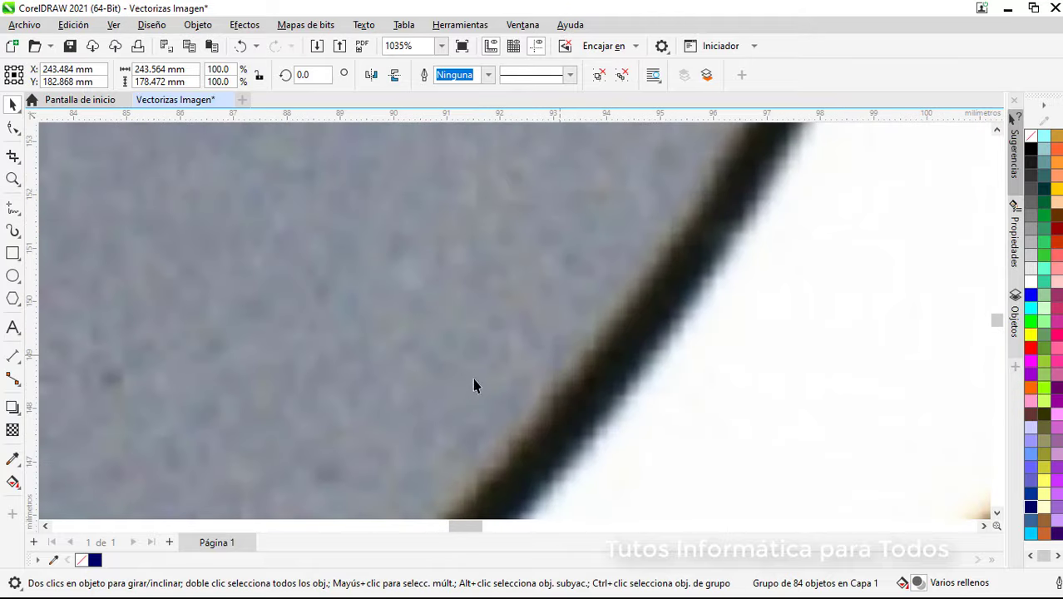
{"action": "scroll", "coordinate": [532, 359], "scroll_direction": "up", "scroll_amount": 2}
{"action": "scroll", "coordinate": [663, 356], "scroll_direction": "down", "scroll_amount": 12}
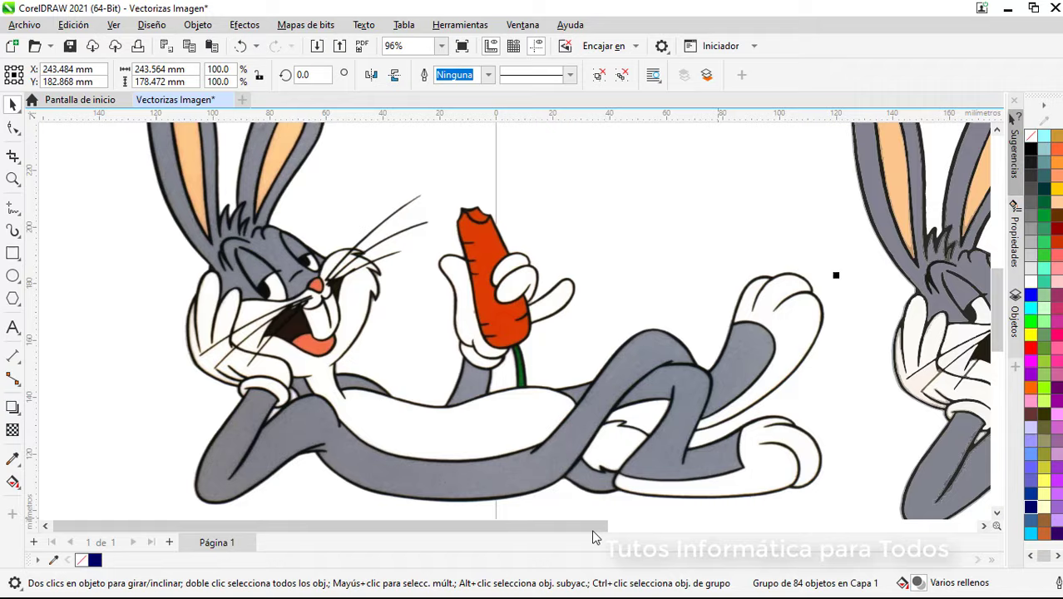
{"action": "left_click_drag", "start_coordinate": [595, 532], "coordinate": [907, 485]}
{"action": "scroll", "coordinate": [481, 318], "scroll_direction": "up", "scroll_amount": 3}
{"action": "scroll", "coordinate": [481, 318], "scroll_direction": "up", "scroll_amount": 13}
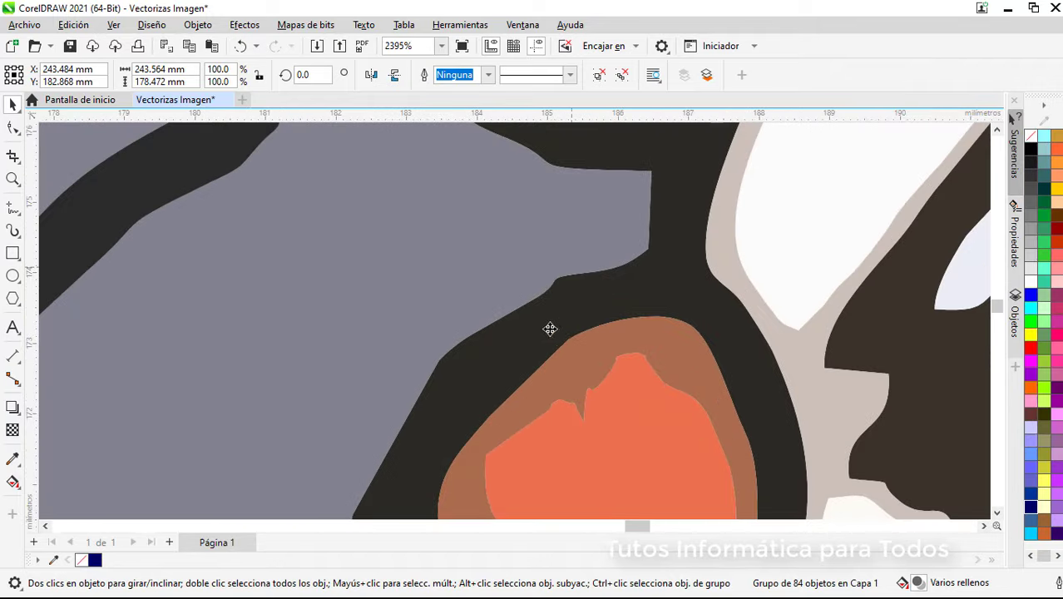
{"action": "scroll", "coordinate": [550, 330], "scroll_direction": "down", "scroll_amount": 8}
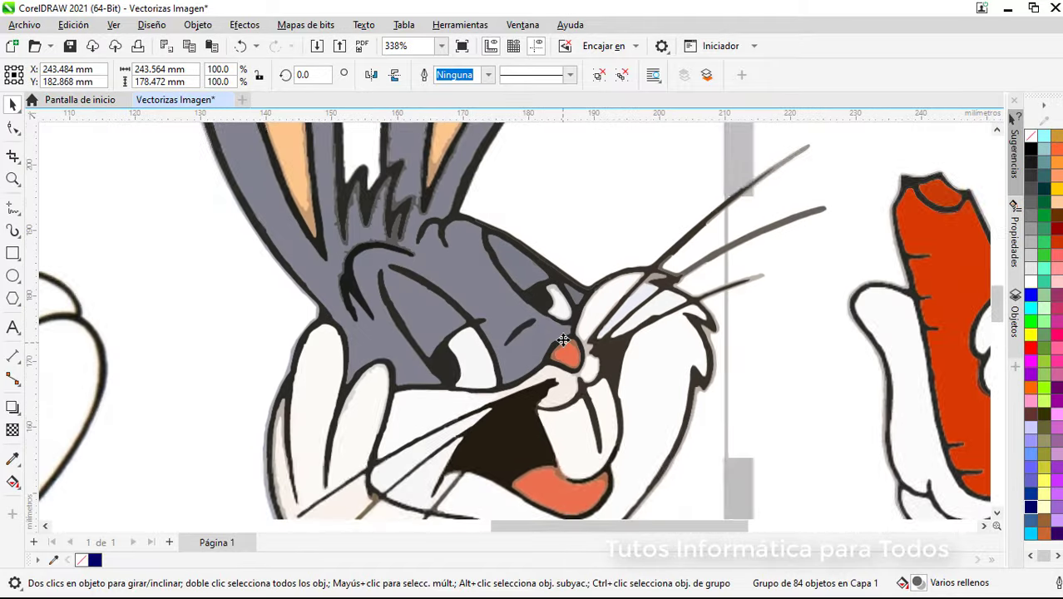
Move the traced rabbit group about 10 mm further away from the original bitmap and slightly up
{"action": "scroll", "coordinate": [563, 340], "scroll_direction": "down", "scroll_amount": 6}
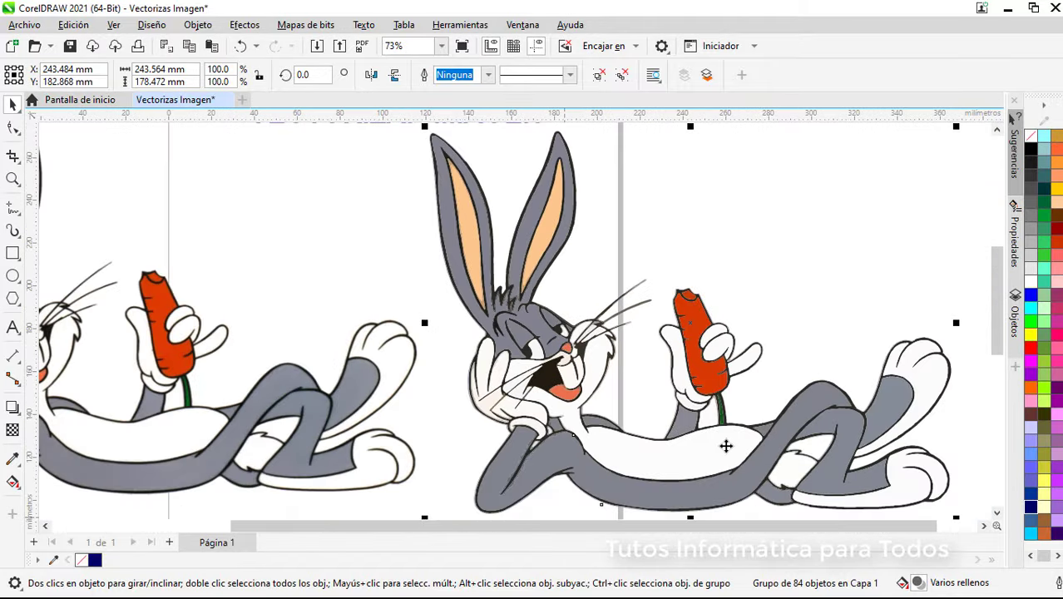
{"action": "scroll", "coordinate": [979, 298], "scroll_direction": "down", "scroll_amount": 2}
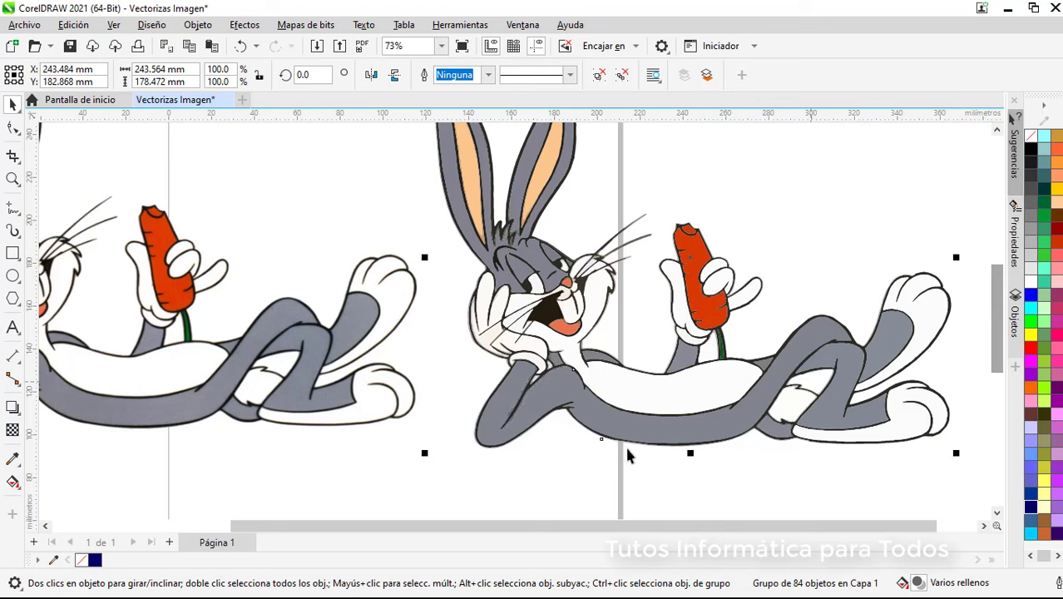
{"action": "left_click_drag", "start_coordinate": [684, 408], "coordinate": [706, 396]}
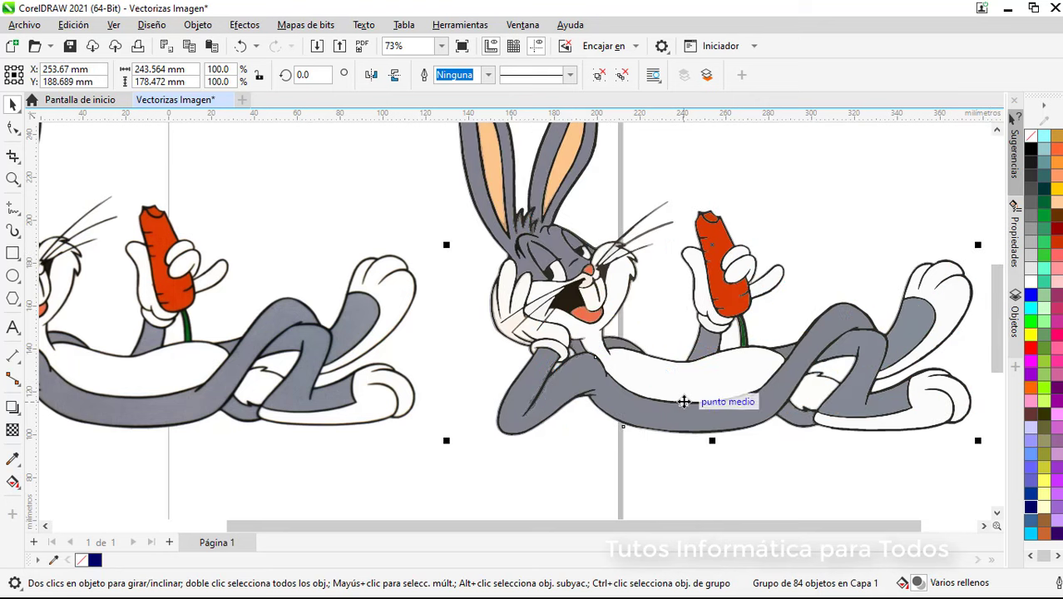
Ungroup the traced rabbit into its separate curves and clear the selection
{"action": "right_click", "coordinate": [684, 402]}
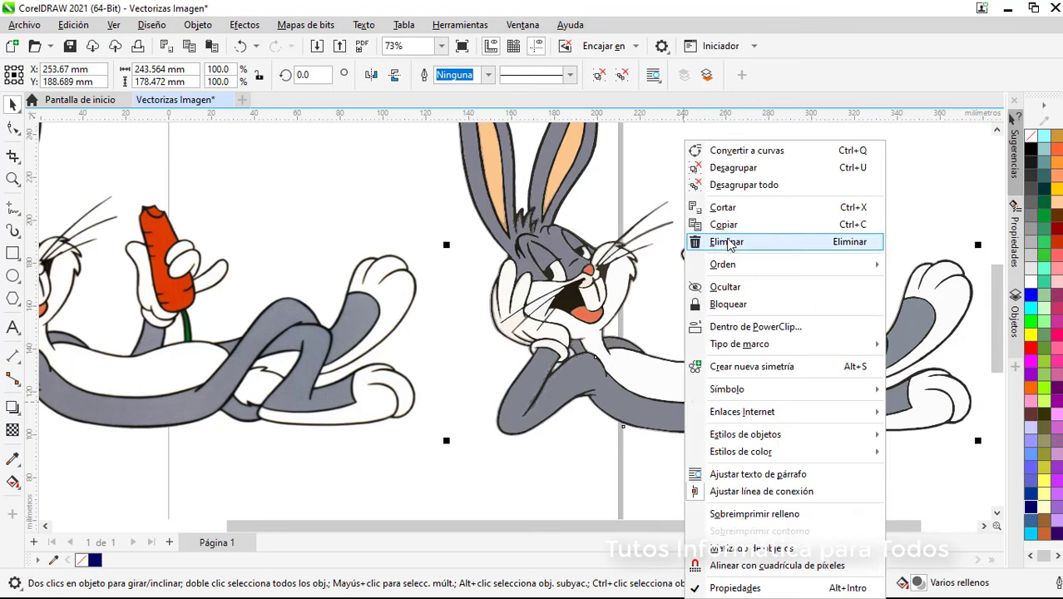
{"action": "left_click", "coordinate": [723, 170]}
{"action": "left_click", "coordinate": [778, 174]}
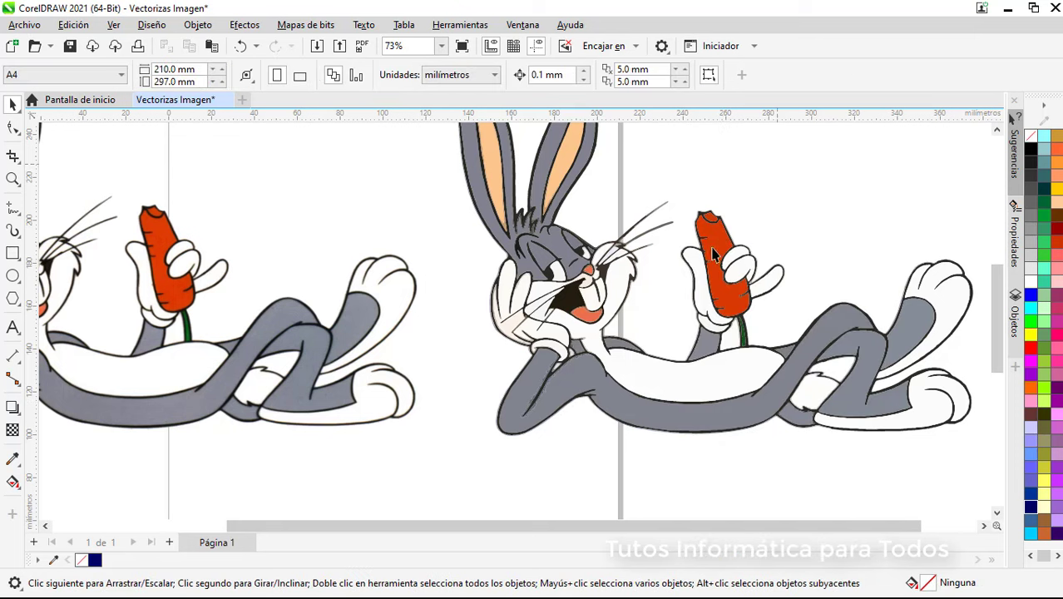
Pull the carrot, white belly, grey body and head fills out of the traced rabbit one by one
{"action": "left_click_drag", "start_coordinate": [714, 249], "coordinate": [811, 199]}
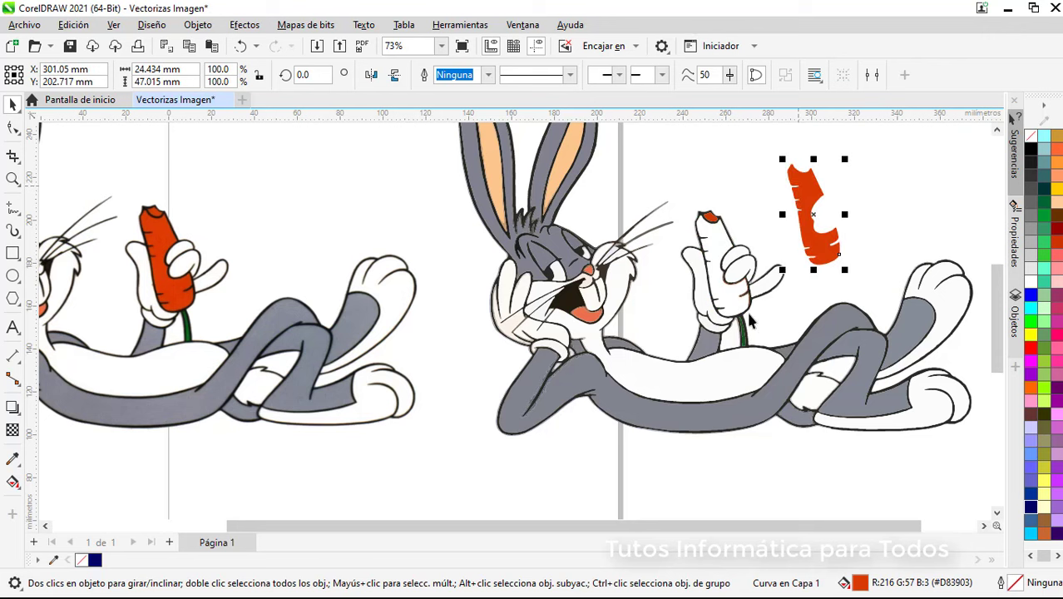
{"action": "left_click_drag", "start_coordinate": [713, 384], "coordinate": [823, 268]}
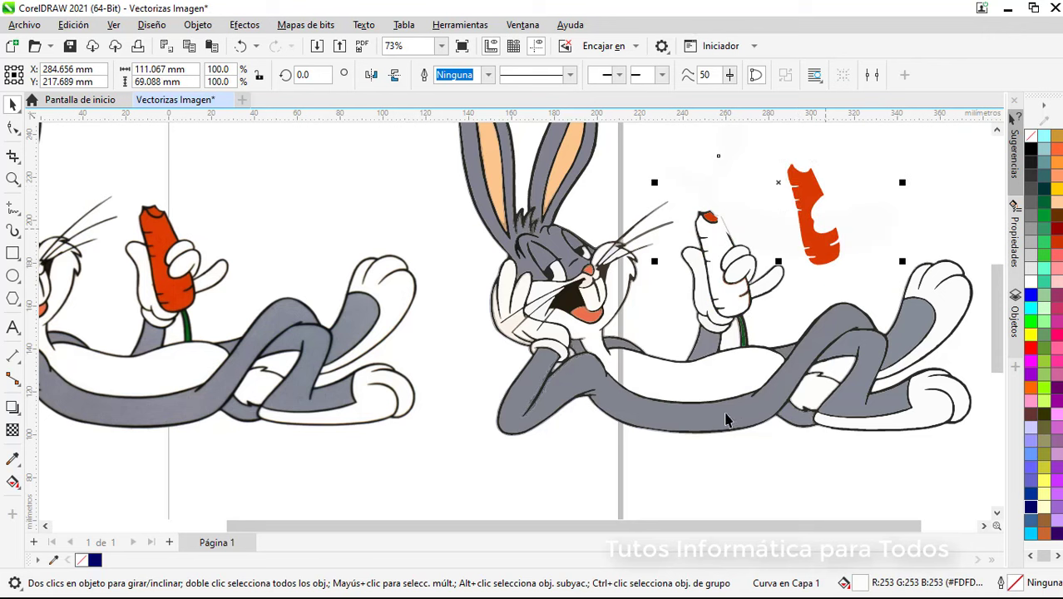
{"action": "left_click_drag", "start_coordinate": [726, 420], "coordinate": [792, 328]}
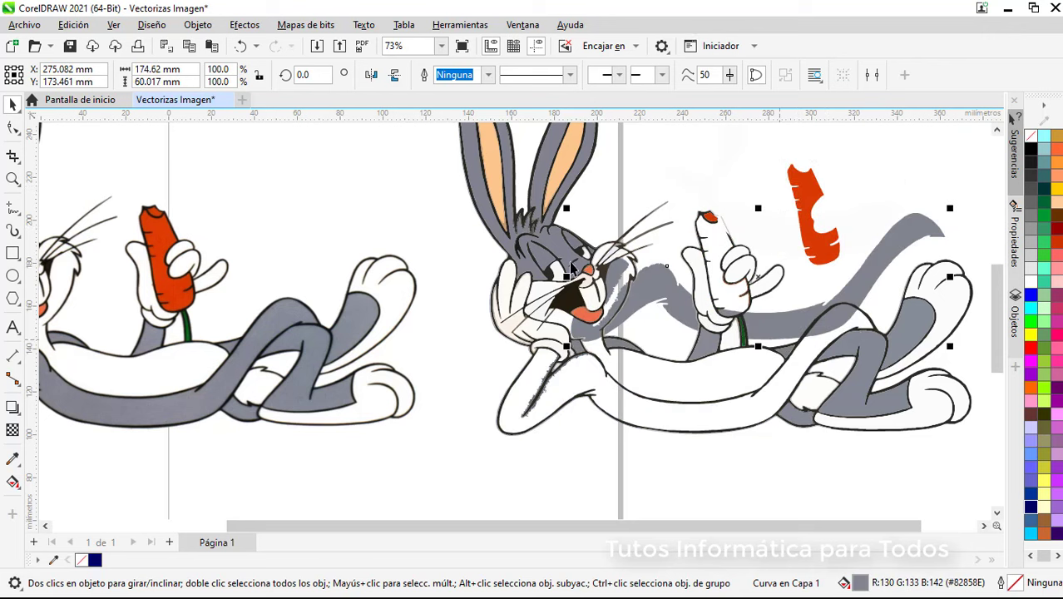
{"action": "left_click_drag", "start_coordinate": [551, 247], "coordinate": [403, 245]}
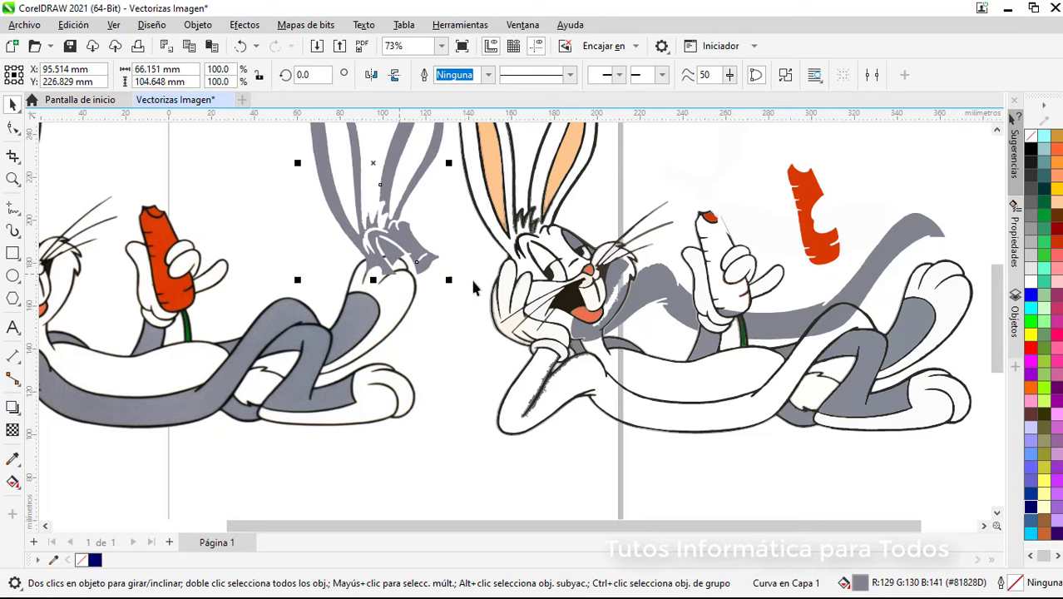
Undo the moves of the head, body, belly and carrot pieces and clear the selection
{"action": "key", "text": "ctrl+z"}
{"action": "key", "text": "ctrl+z"}
{"action": "key", "text": "ctrl+z"}
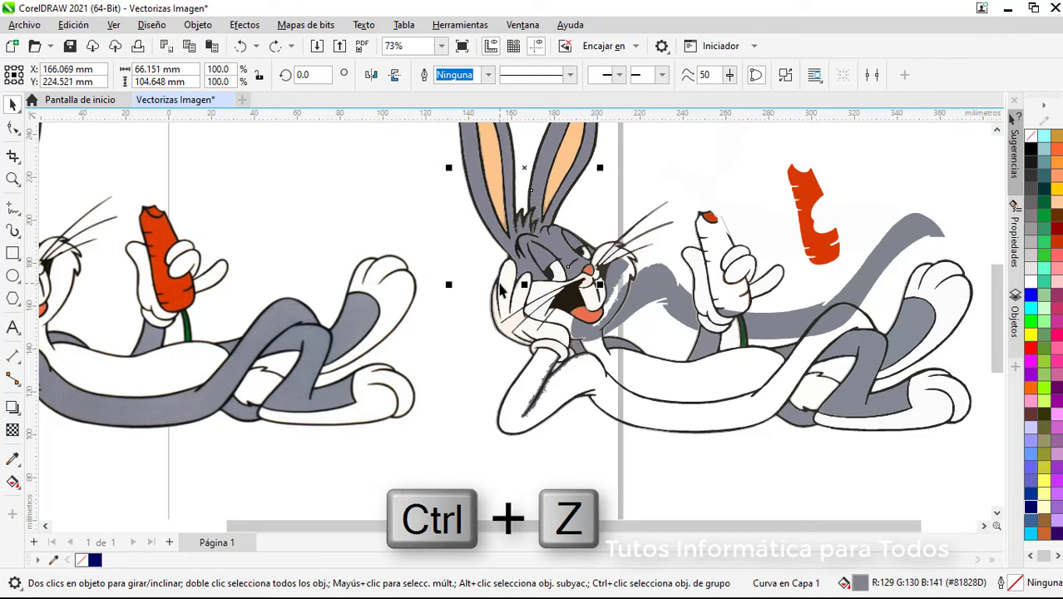
{"action": "key", "text": "ctrl+z"}
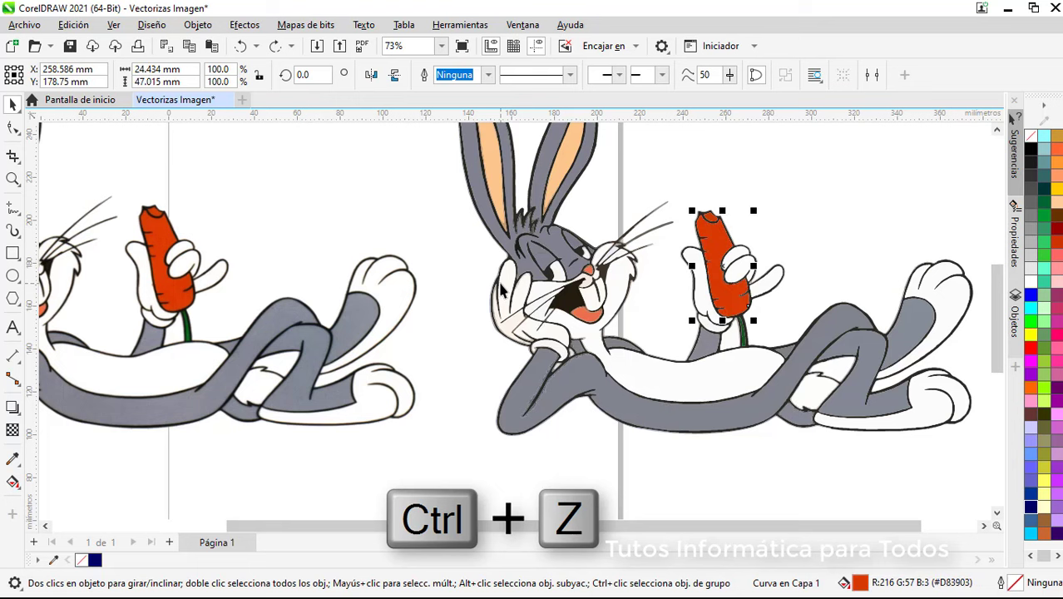
{"action": "left_click", "coordinate": [667, 477]}
Fill the traced rabbit's grey body, crossed lower leg and raised lower leg with brown #996633
{"action": "left_click_drag", "start_coordinate": [687, 526], "coordinate": [744, 526]}
{"action": "left_click", "coordinate": [652, 421]}
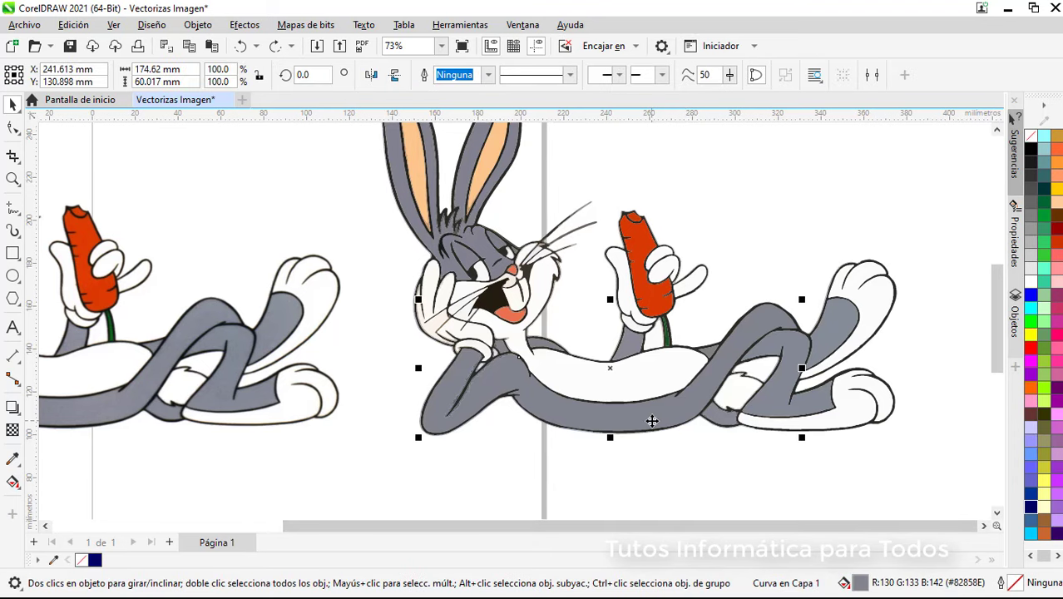
{"action": "left_click", "coordinate": [1046, 523]}
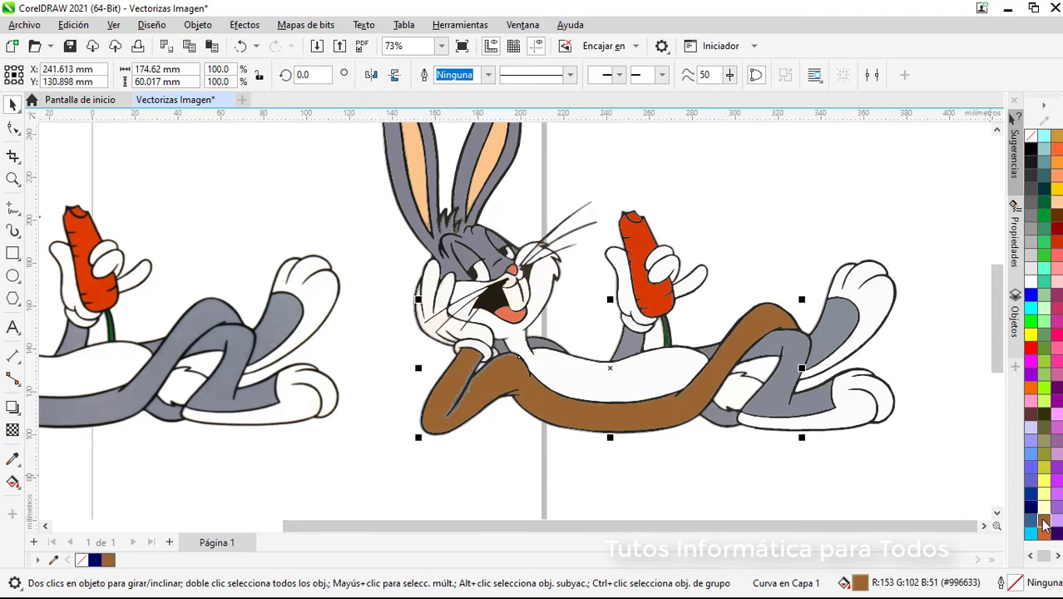
{"action": "left_click", "coordinate": [790, 403]}
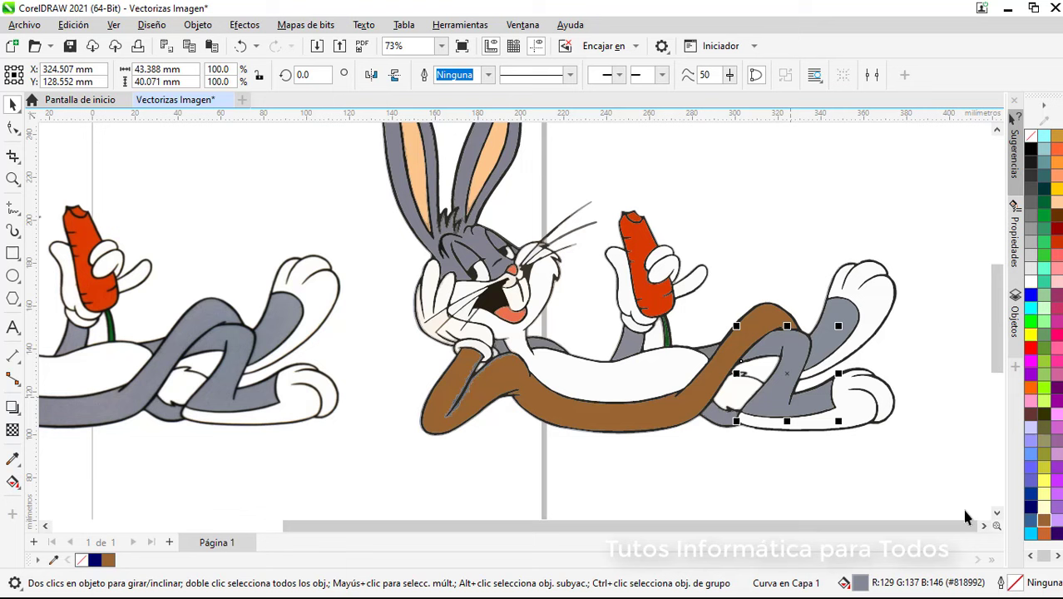
{"action": "left_click", "coordinate": [1045, 522]}
{"action": "left_click", "coordinate": [821, 348]}
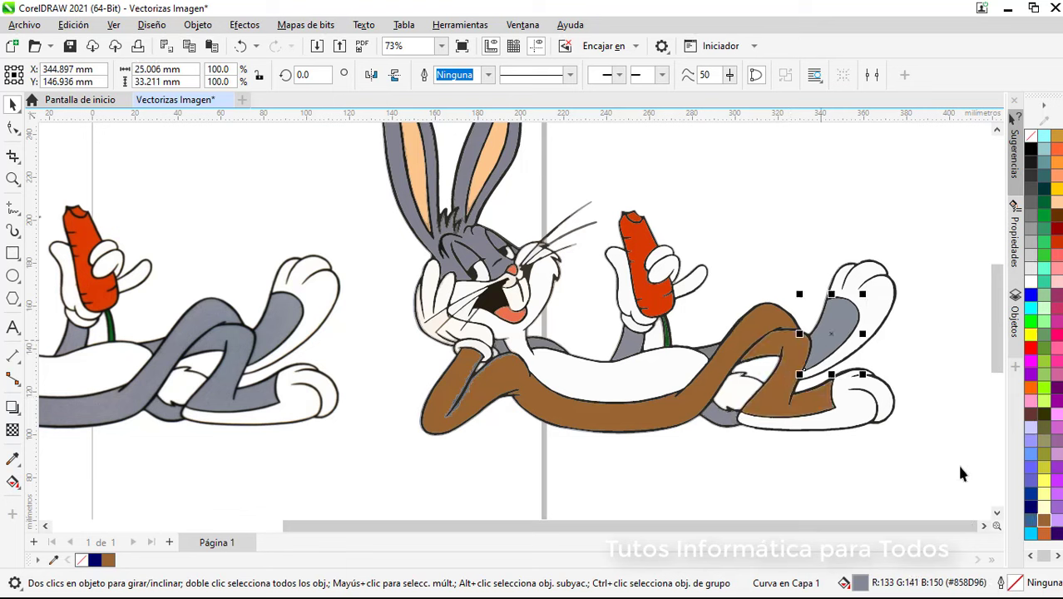
{"action": "left_click", "coordinate": [1046, 522]}
Fill the small grey pieces under the crossed legs and behind the bent thigh with brown #996633
{"action": "left_click", "coordinate": [729, 420]}
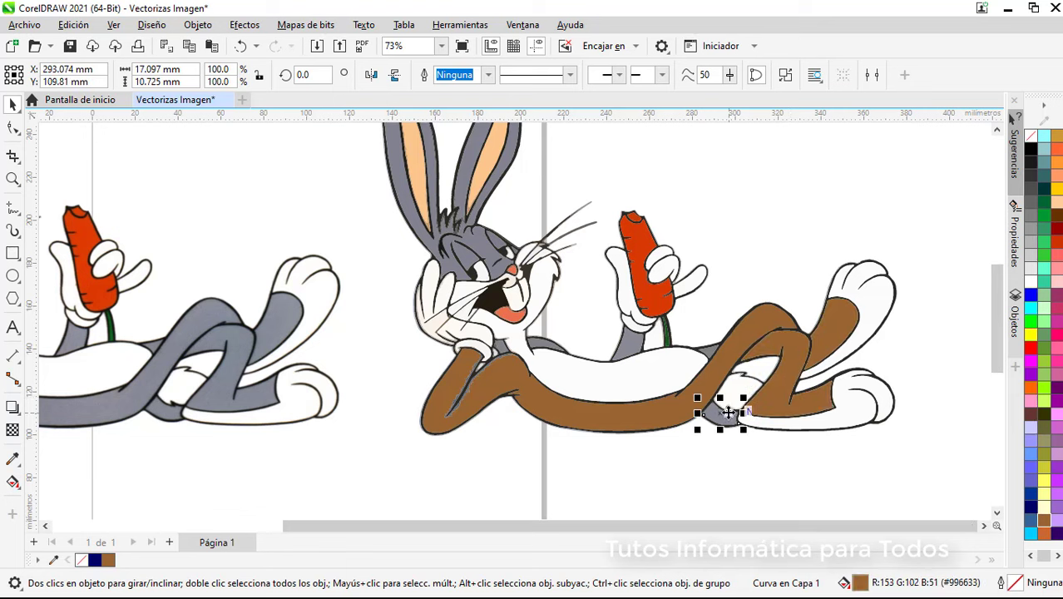
{"action": "left_click", "coordinate": [1045, 522]}
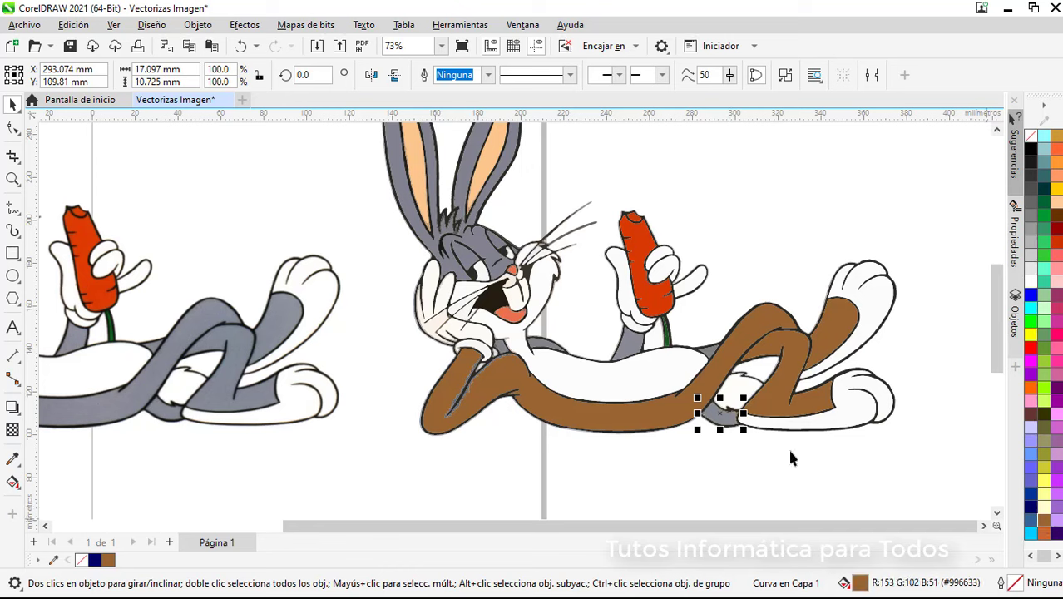
{"action": "left_click", "coordinate": [739, 446]}
{"action": "left_click", "coordinate": [725, 424]}
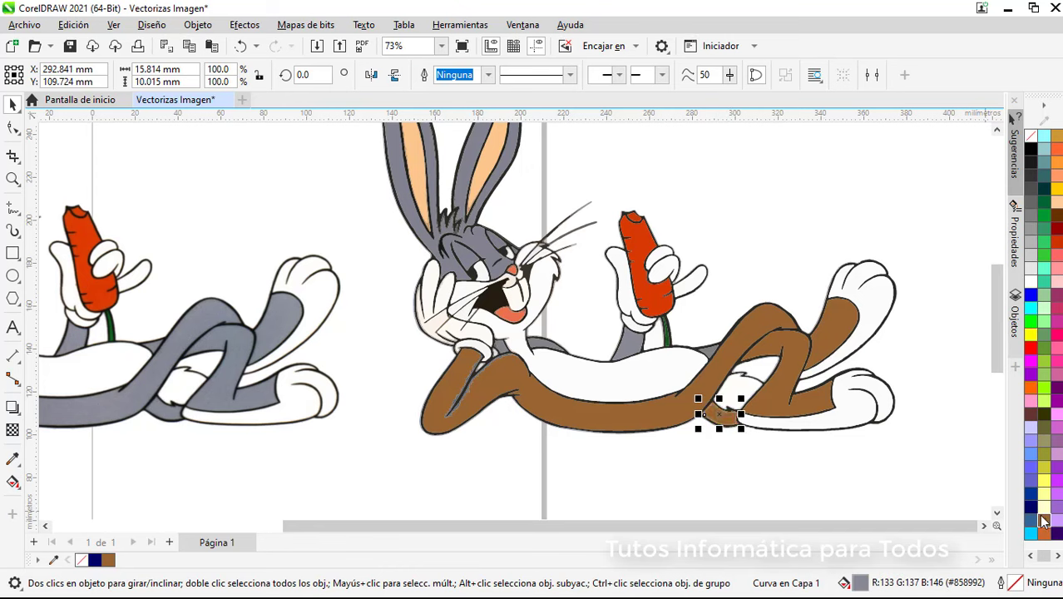
{"action": "left_click", "coordinate": [1044, 521]}
{"action": "left_click", "coordinate": [709, 355]}
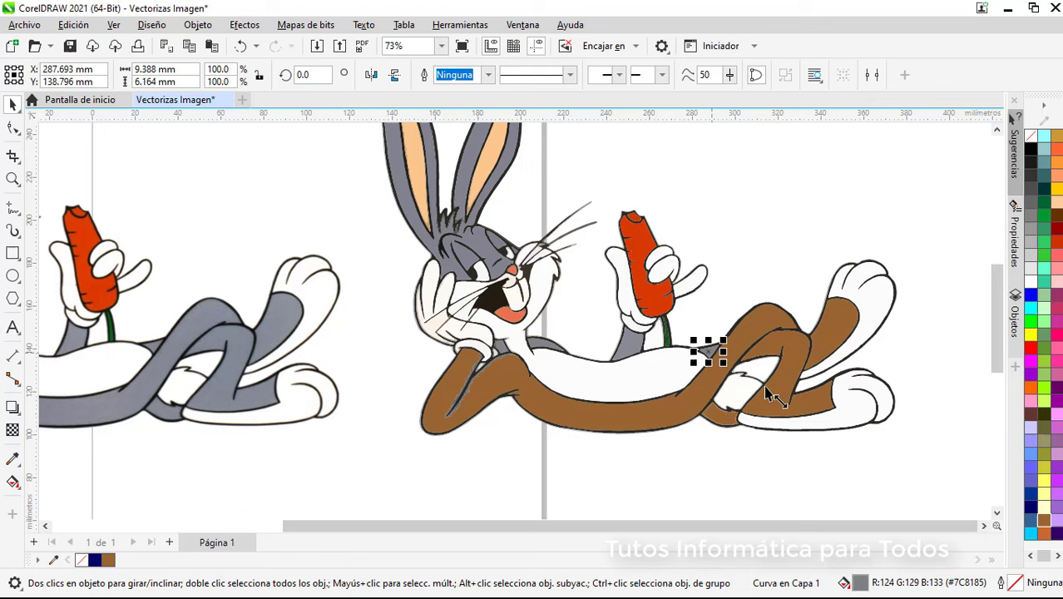
{"action": "left_click", "coordinate": [1044, 520]}
Fill the arm below the carrot hand, the far shoulder and the patch beside the neck with brown #996633
{"action": "left_click", "coordinate": [630, 345]}
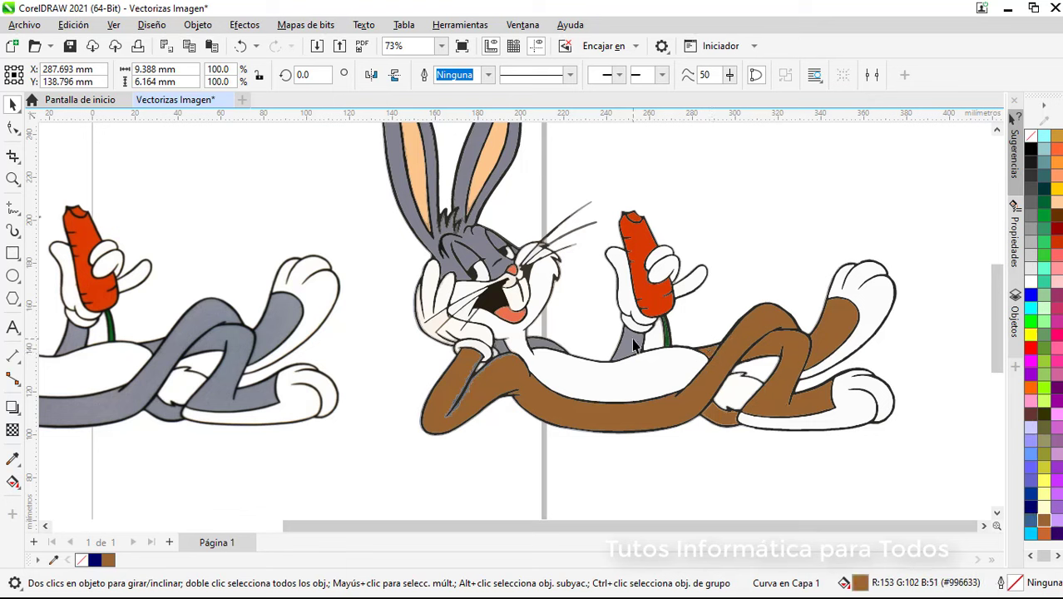
{"action": "left_click", "coordinate": [1044, 521]}
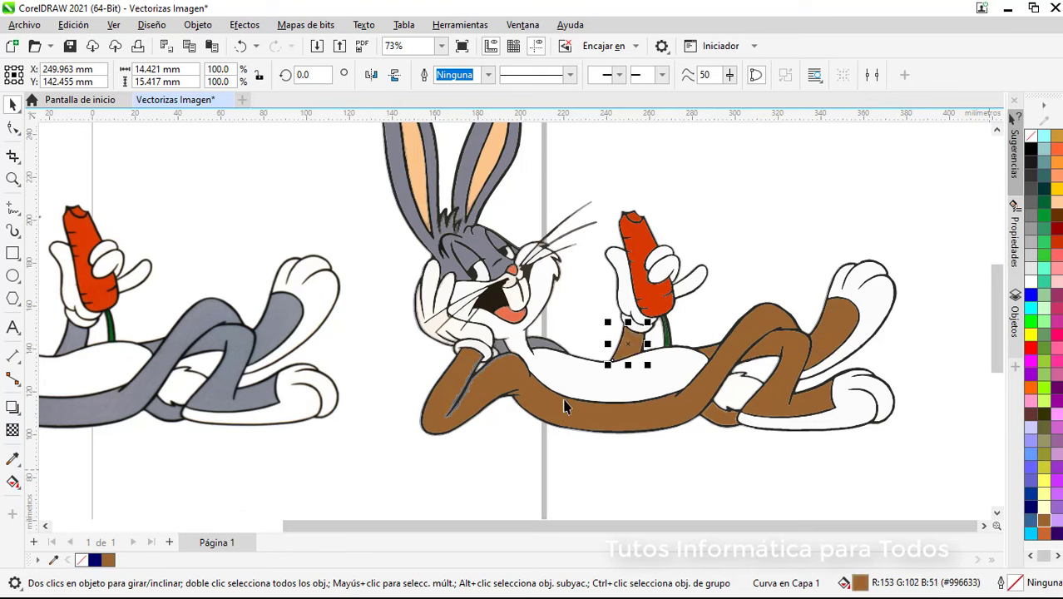
{"action": "left_click", "coordinate": [533, 348]}
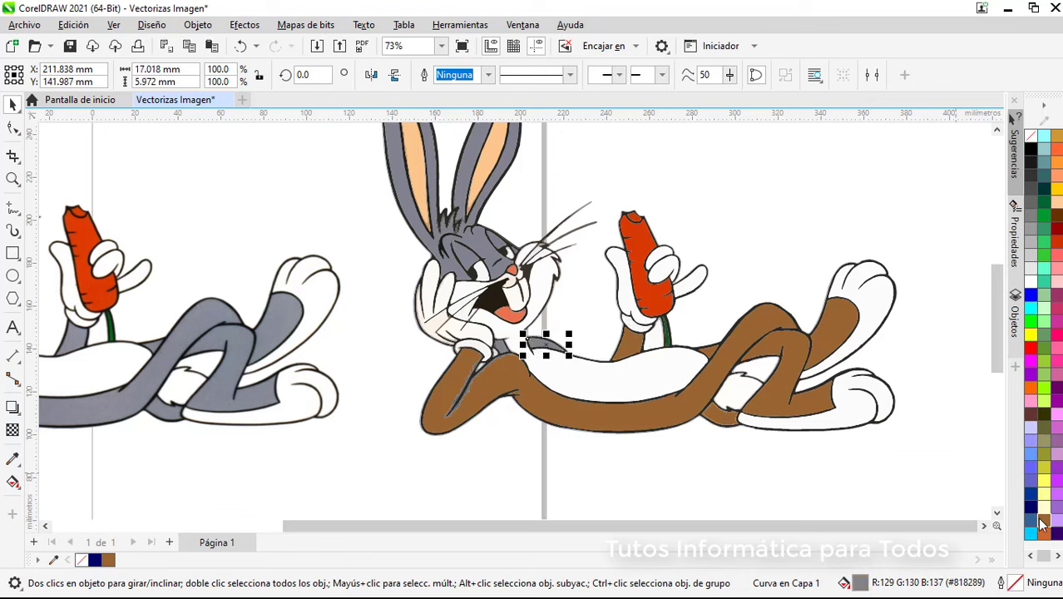
{"action": "left_click", "coordinate": [1042, 521]}
{"action": "left_click", "coordinate": [503, 353]}
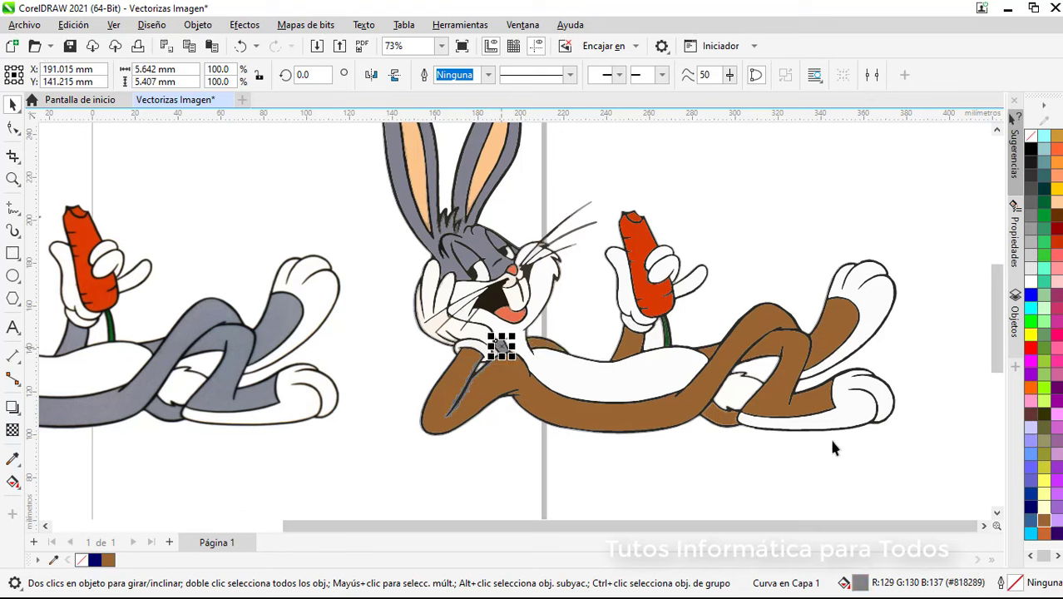
{"action": "left_click", "coordinate": [1043, 521]}
{"action": "left_click", "coordinate": [749, 484]}
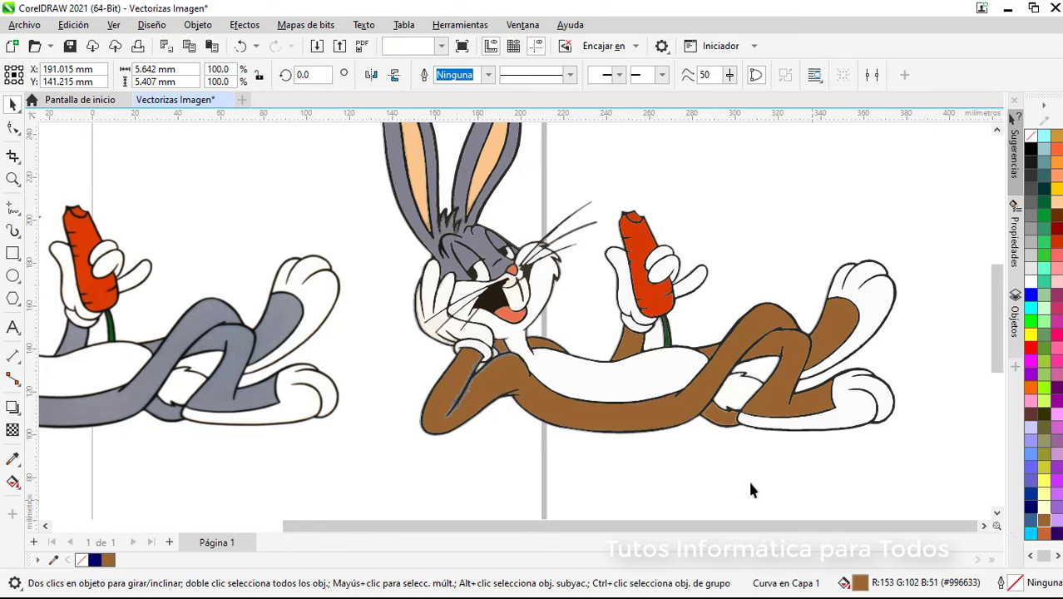
Recolour the ragged grey sliver along the bent arm's crease, trying orange-brown #CC6633 and settling on dark reddish brown
{"action": "left_click", "coordinate": [470, 396]}
{"action": "scroll", "coordinate": [489, 394], "scroll_direction": "up", "scroll_amount": 3}
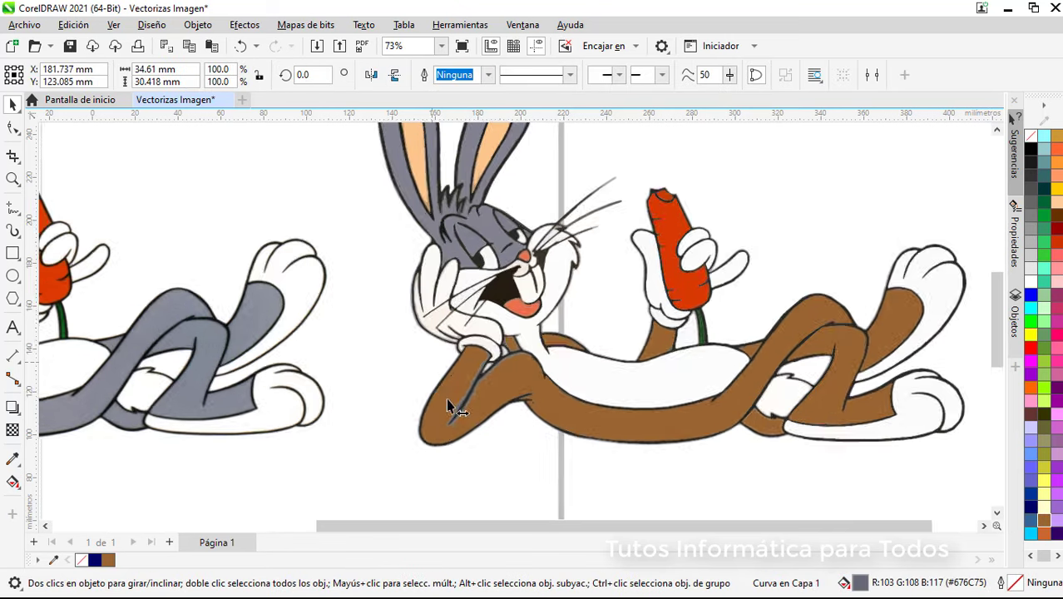
{"action": "left_click", "coordinate": [371, 412]}
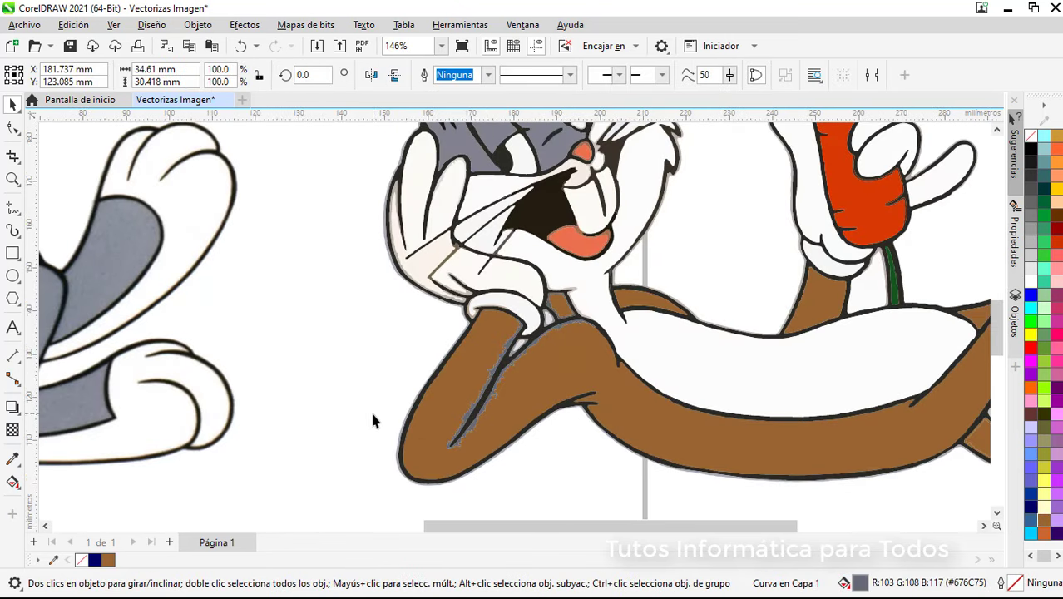
{"action": "left_click", "coordinate": [474, 414]}
{"action": "right_click", "coordinate": [1045, 537]}
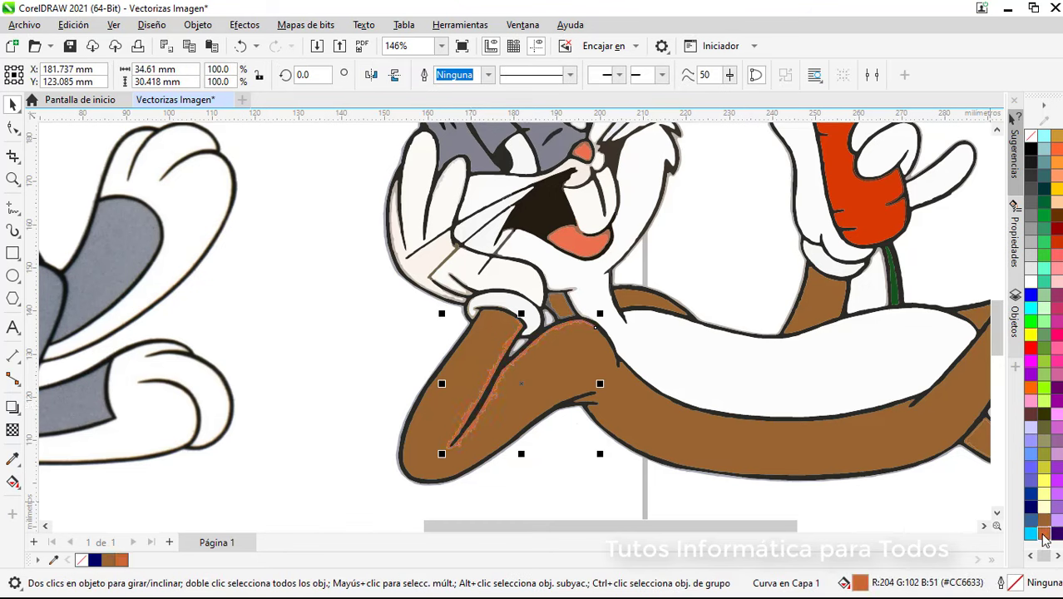
{"action": "left_click", "coordinate": [524, 482]}
{"action": "scroll", "coordinate": [580, 491], "scroll_direction": "down", "scroll_amount": 1}
{"action": "scroll", "coordinate": [579, 490], "scroll_direction": "down", "scroll_amount": 2}
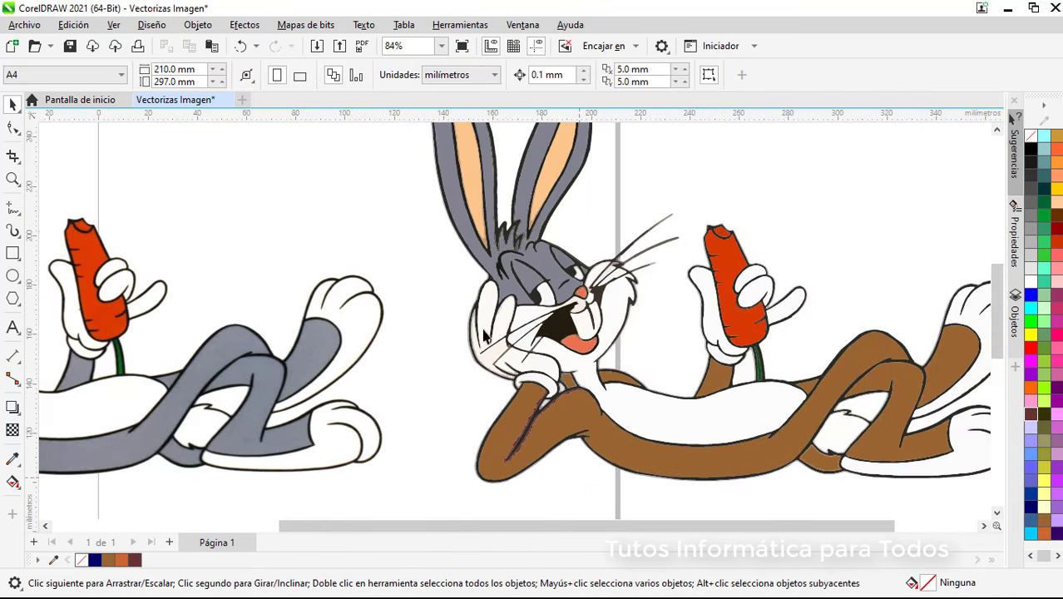
Fill the head and ears with brown #996633 and the carrot with light orange #FF6633
{"action": "left_click", "coordinate": [545, 277]}
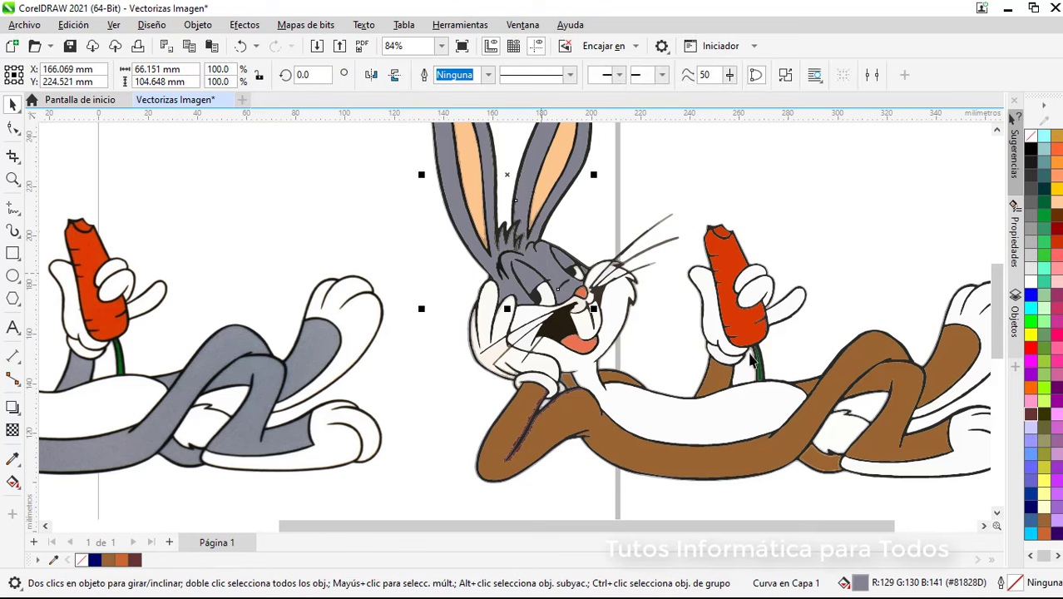
{"action": "left_click", "coordinate": [1045, 525]}
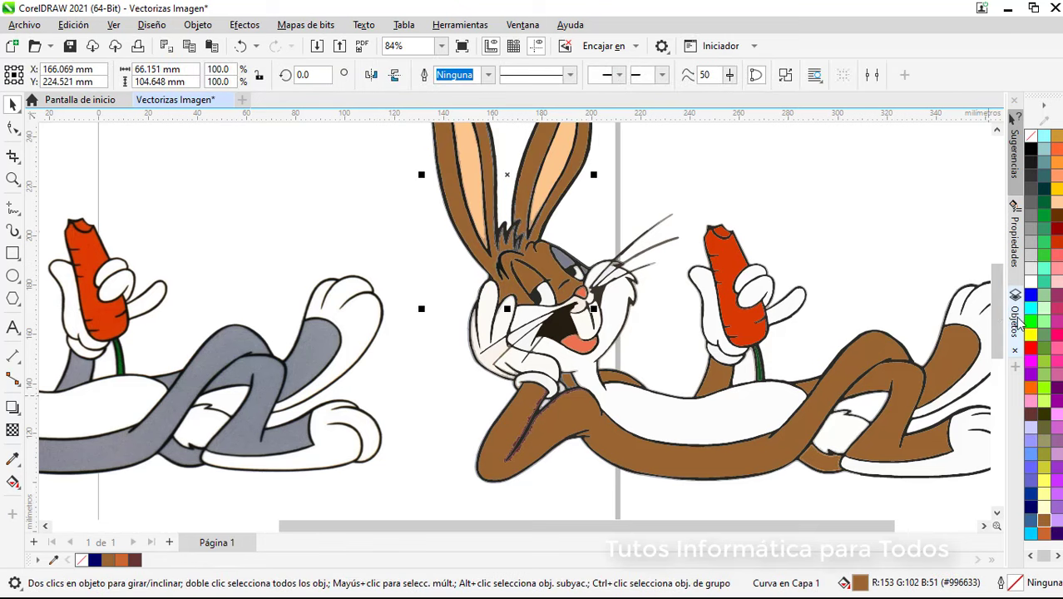
{"action": "mouse_move", "coordinate": [999, 320]}
{"action": "left_mouse_down"}
{"action": "mouse_move", "coordinate": [998, 301]}
{"action": "mouse_move", "coordinate": [998, 317]}
{"action": "left_mouse_up"}
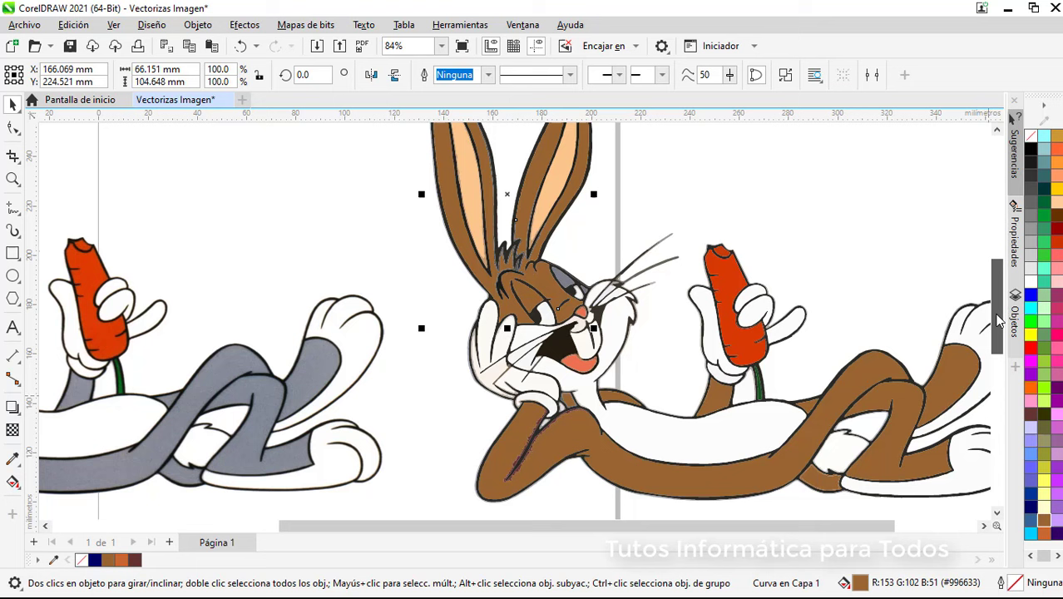
{"action": "left_click", "coordinate": [739, 279]}
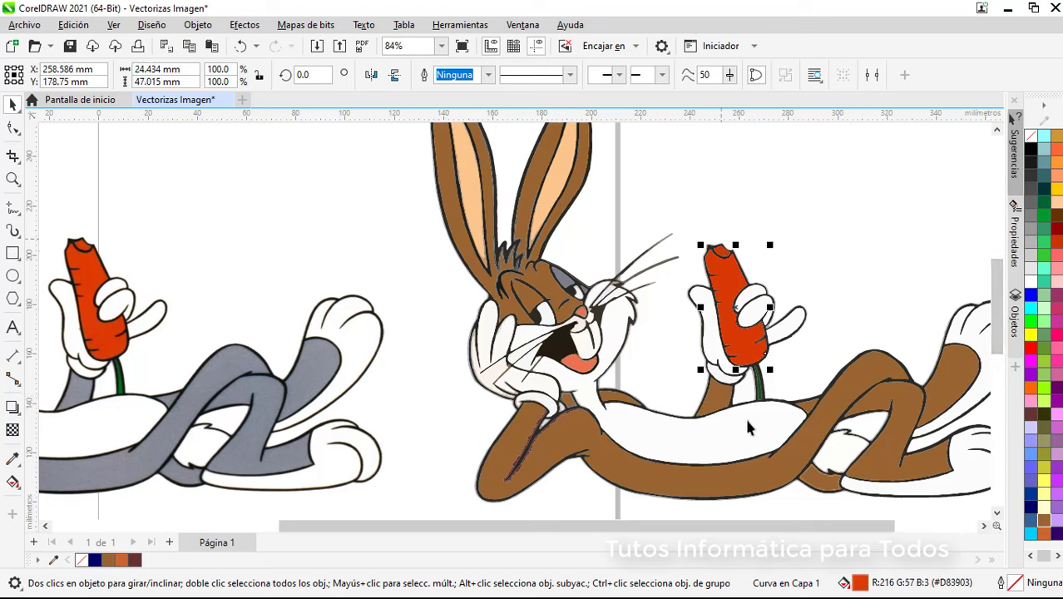
{"action": "left_click", "coordinate": [1056, 150]}
{"action": "left_click", "coordinate": [861, 229]}
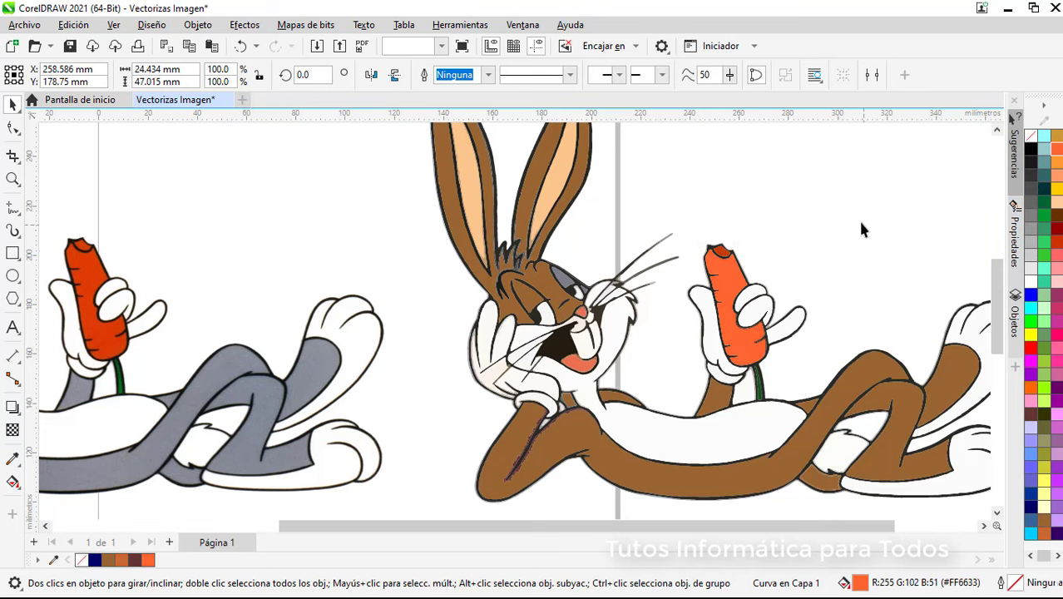
Fill the two remaining grey patches around the traced rabbit's far eye with brown #996633
{"action": "scroll", "coordinate": [792, 256], "scroll_direction": "down", "scroll_amount": 1}
{"action": "scroll", "coordinate": [707, 250], "scroll_direction": "up", "scroll_amount": 5}
{"action": "left_click", "coordinate": [650, 246]}
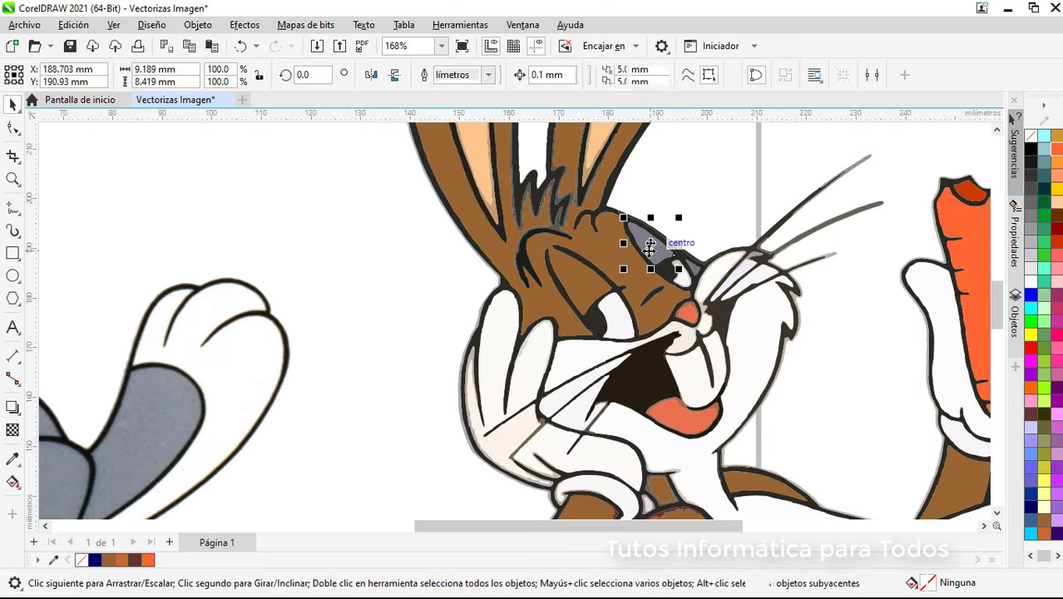
{"action": "left_click", "coordinate": [1042, 520]}
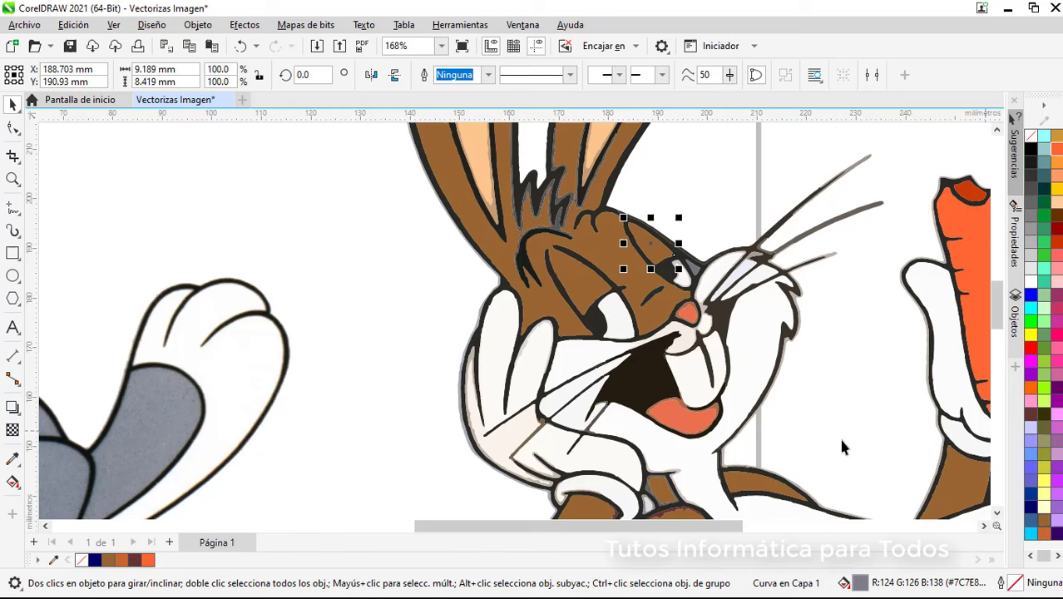
{"action": "left_click", "coordinate": [696, 268]}
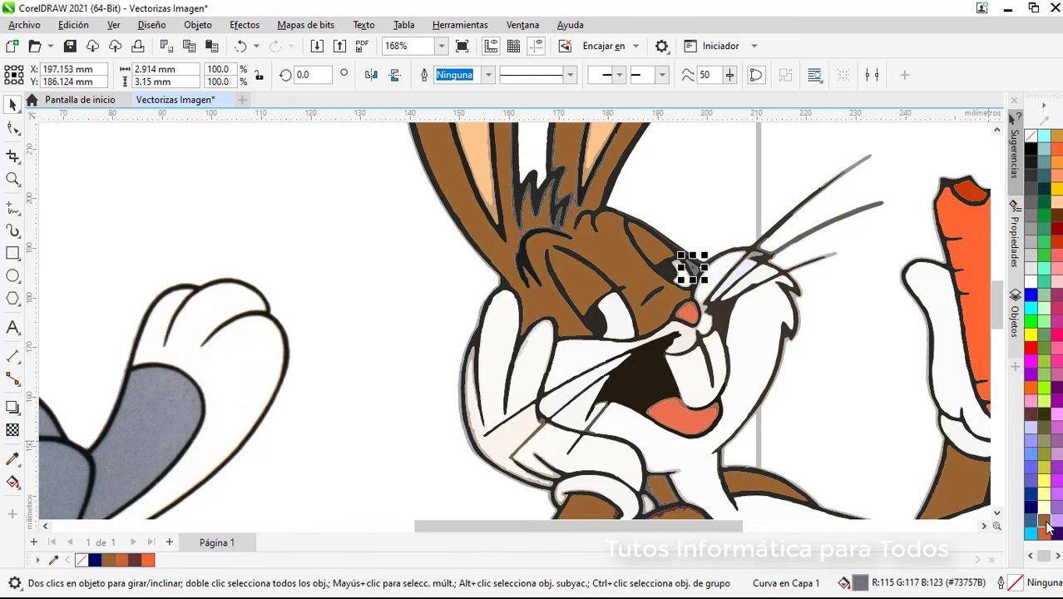
{"action": "left_click", "coordinate": [840, 378]}
{"action": "scroll", "coordinate": [844, 379], "scroll_direction": "down", "scroll_amount": 5}
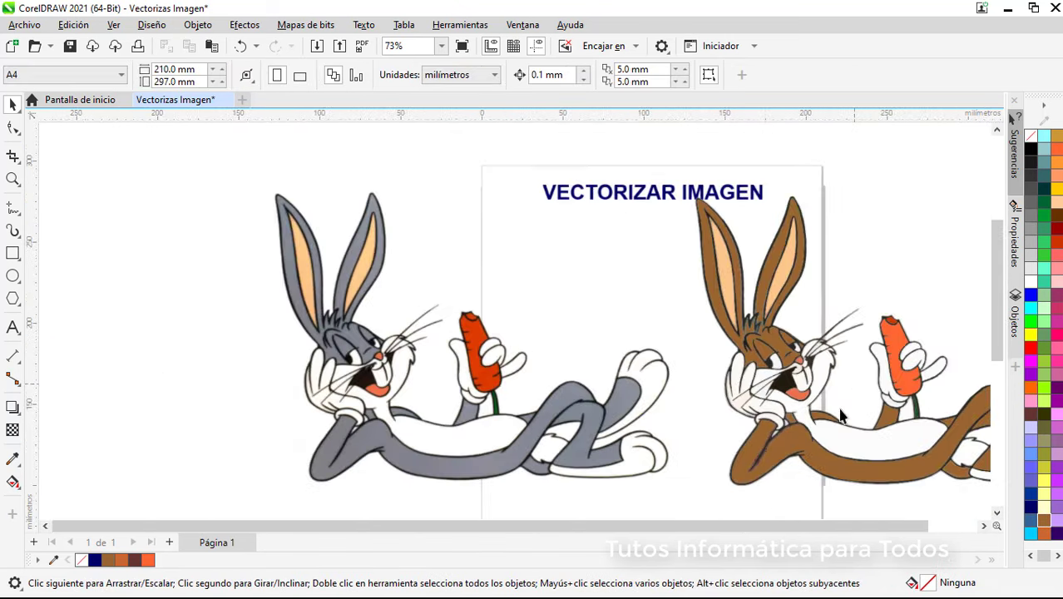
{"action": "left_click_drag", "start_coordinate": [780, 526], "coordinate": [851, 529]}
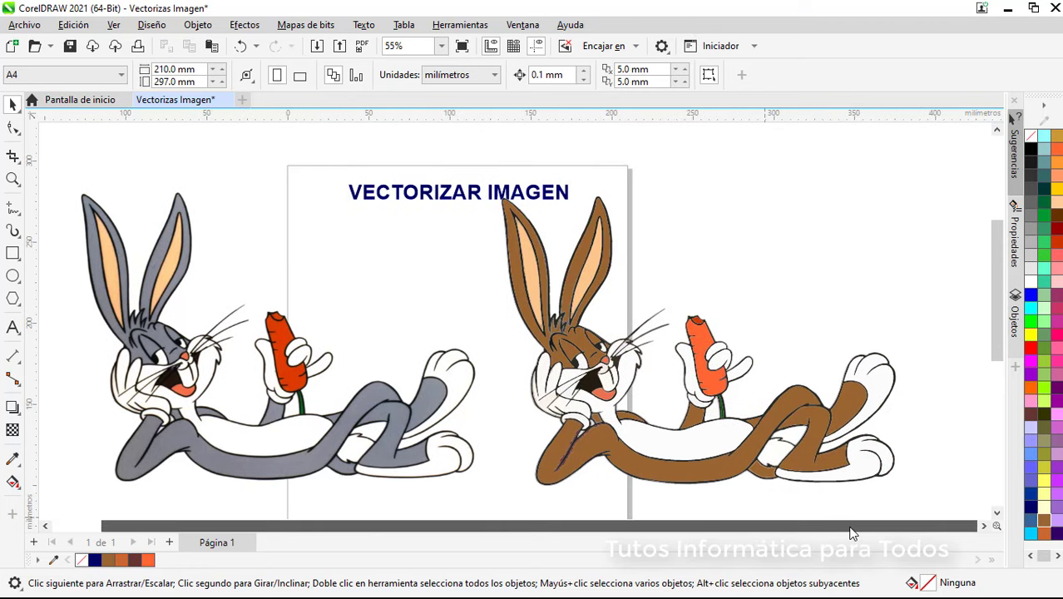